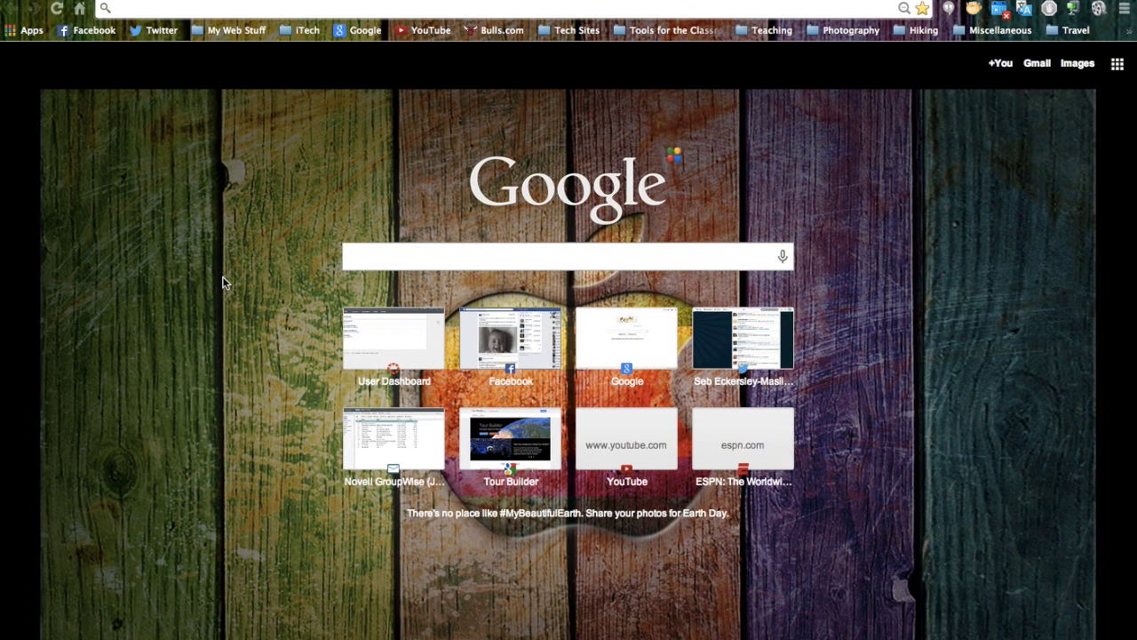
Step: Search Google for 'google tour builder'
{"action": "left_click", "coordinate": [388, 264]}
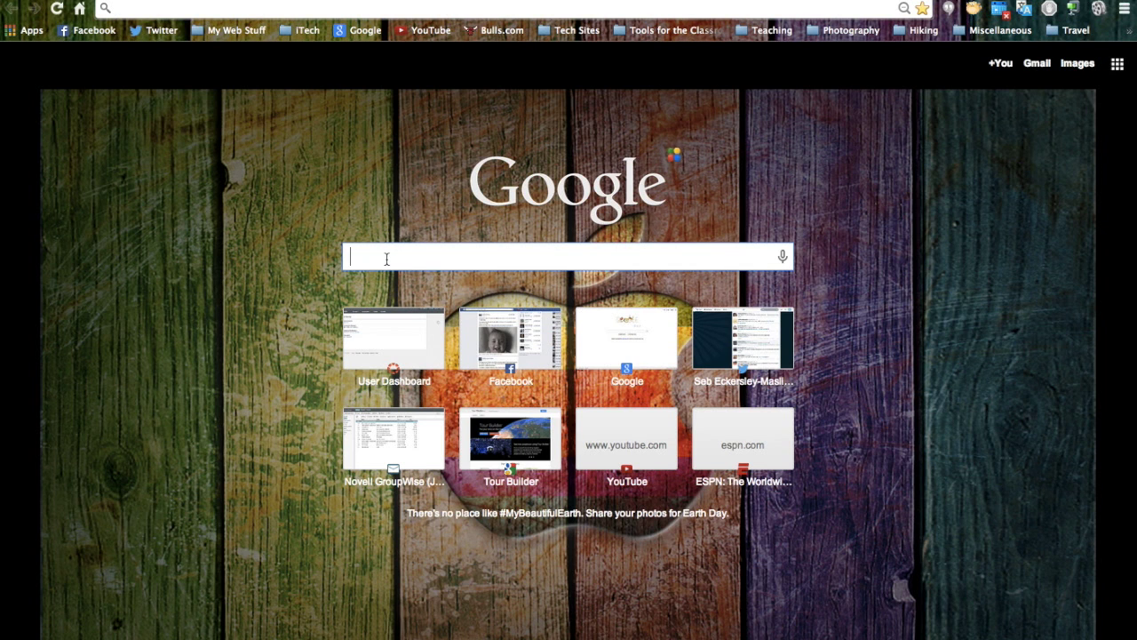
{"action": "type", "text": "google"}
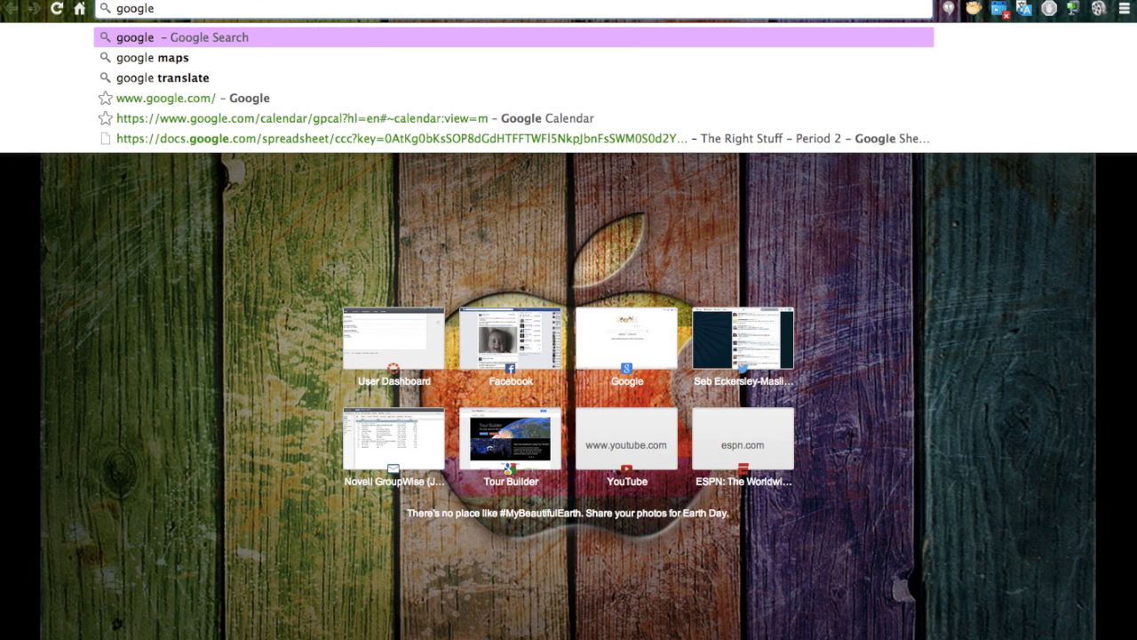
{"action": "type", "text": " tour build"}
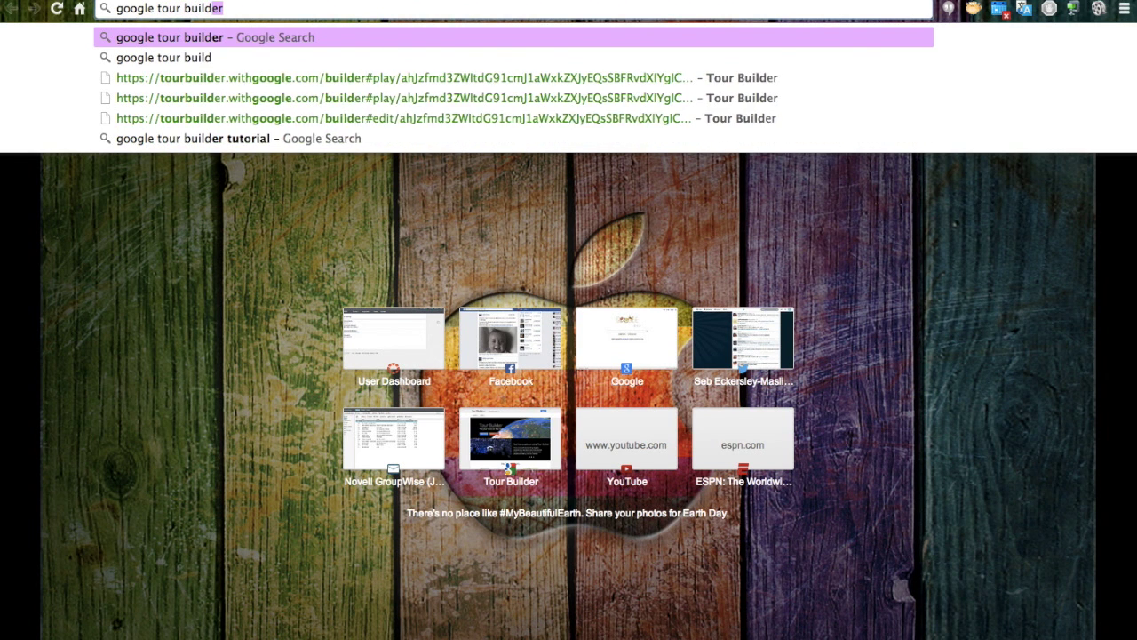
{"action": "type", "text": "er"}
{"action": "key", "text": "Return"}
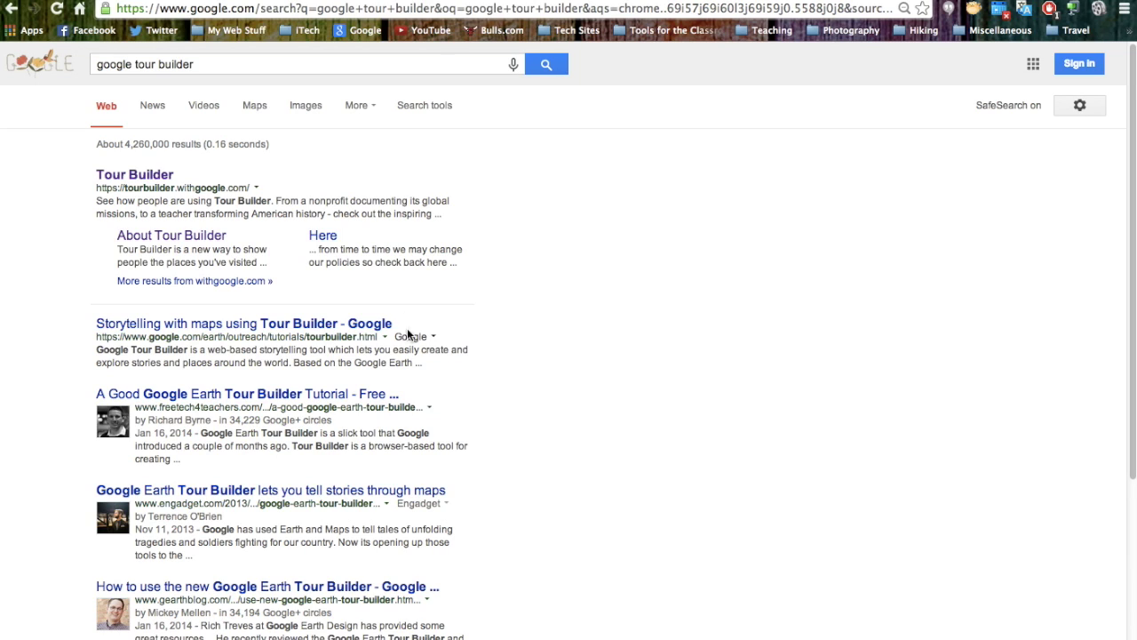
Step: Go to the Tour Builder site from the first result and sign in
{"action": "left_click", "coordinate": [147, 182]}
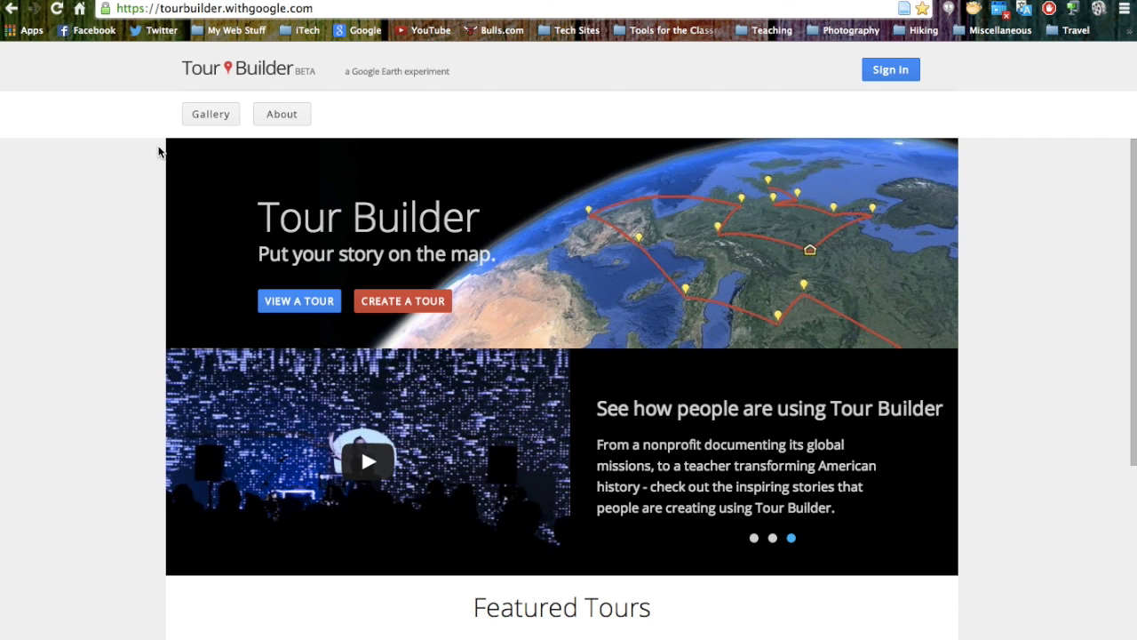
{"action": "left_click", "coordinate": [890, 70]}
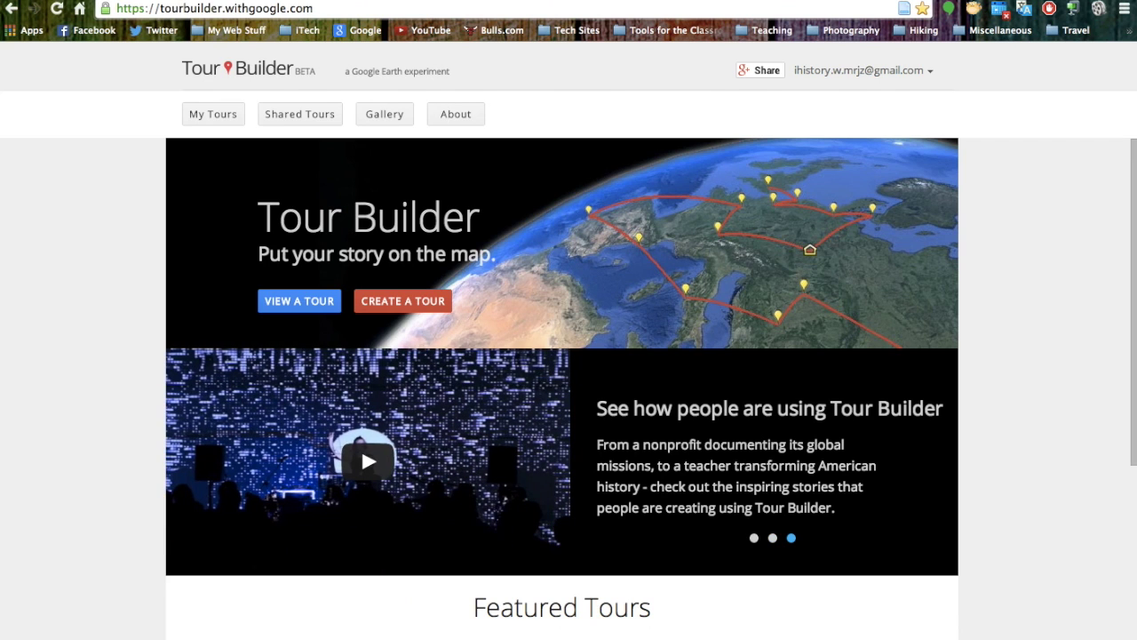
Step: Create a tour named 'JZ-Chicago' with the author's name filled in
{"action": "left_click", "coordinate": [398, 302]}
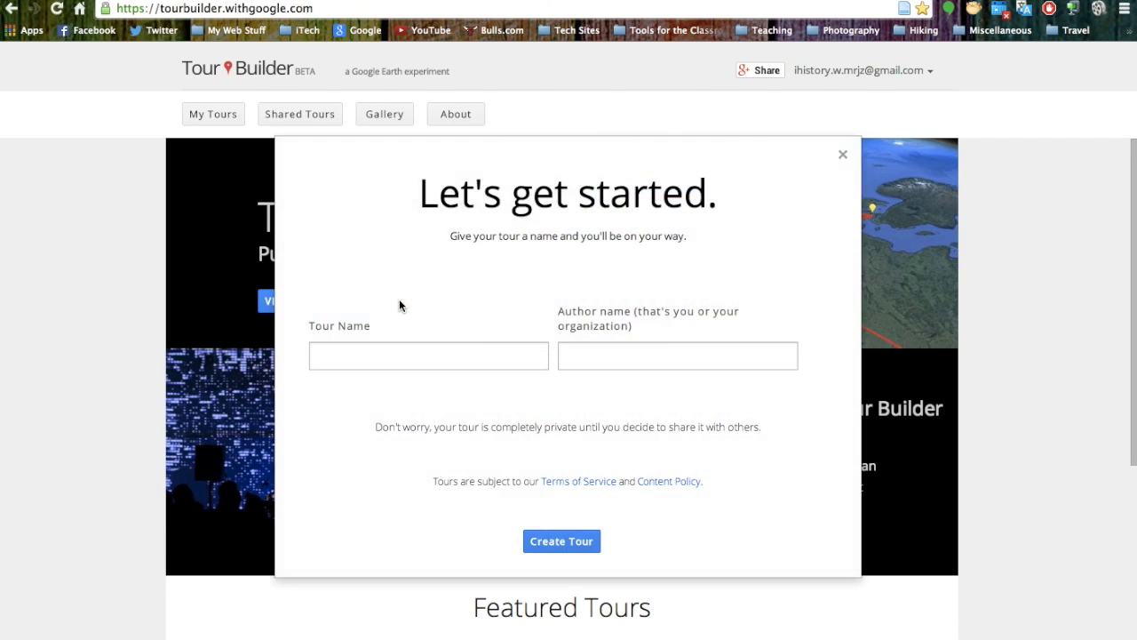
{"action": "left_click", "coordinate": [401, 363]}
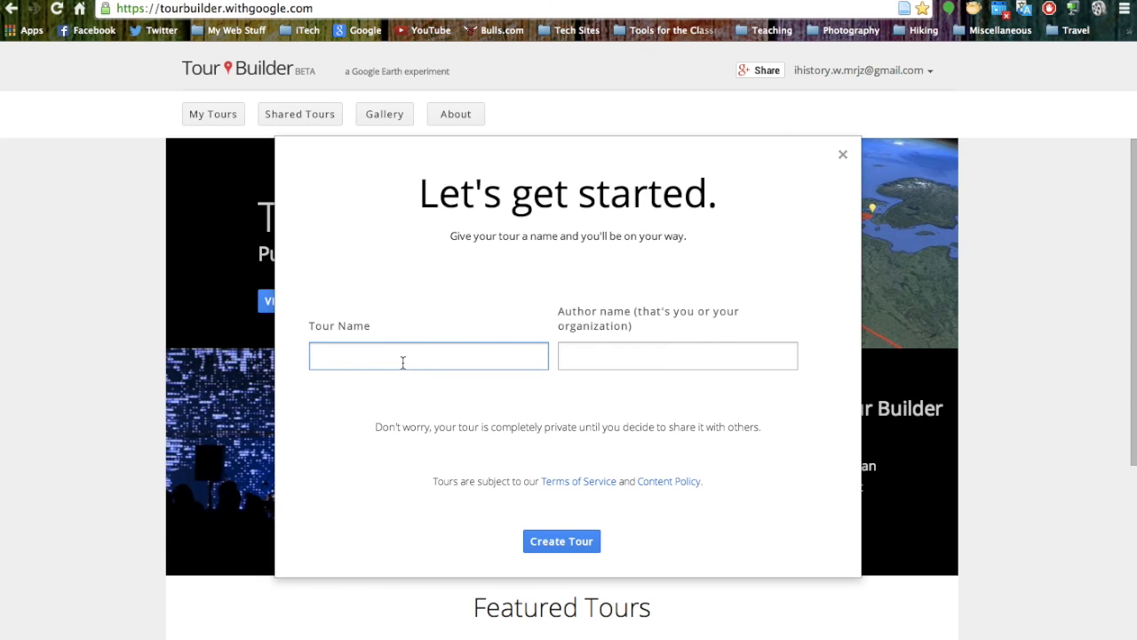
{"action": "type", "text": "JZ-Chicago"}
{"action": "left_click", "coordinate": [644, 353]}
{"action": "type", "text": "John Z"}
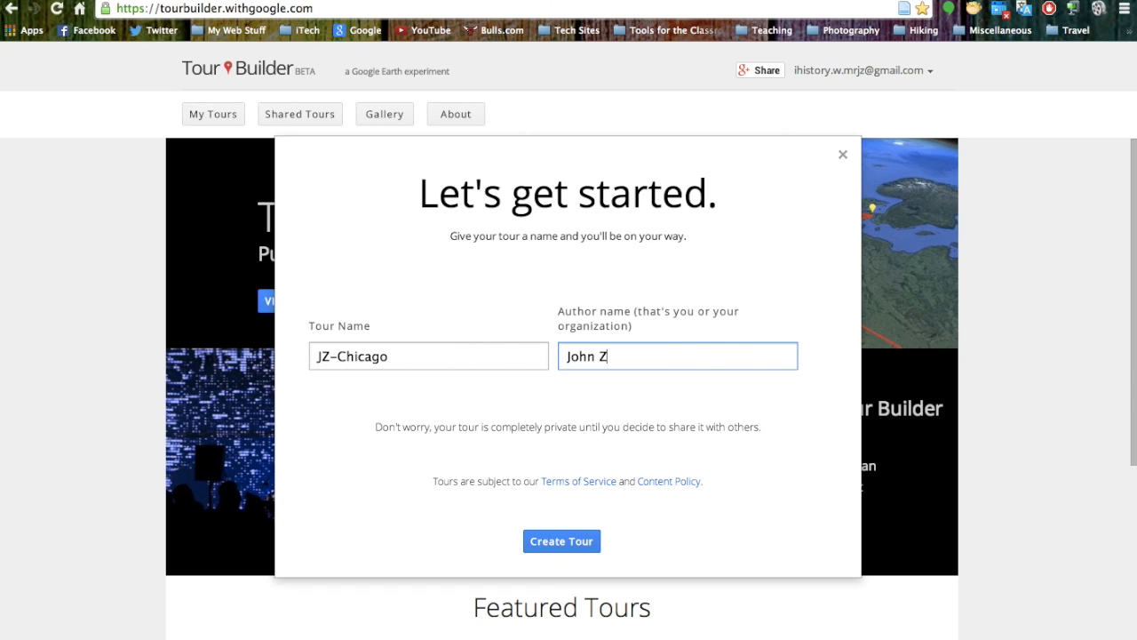
{"action": "left_click", "coordinate": [583, 539]}
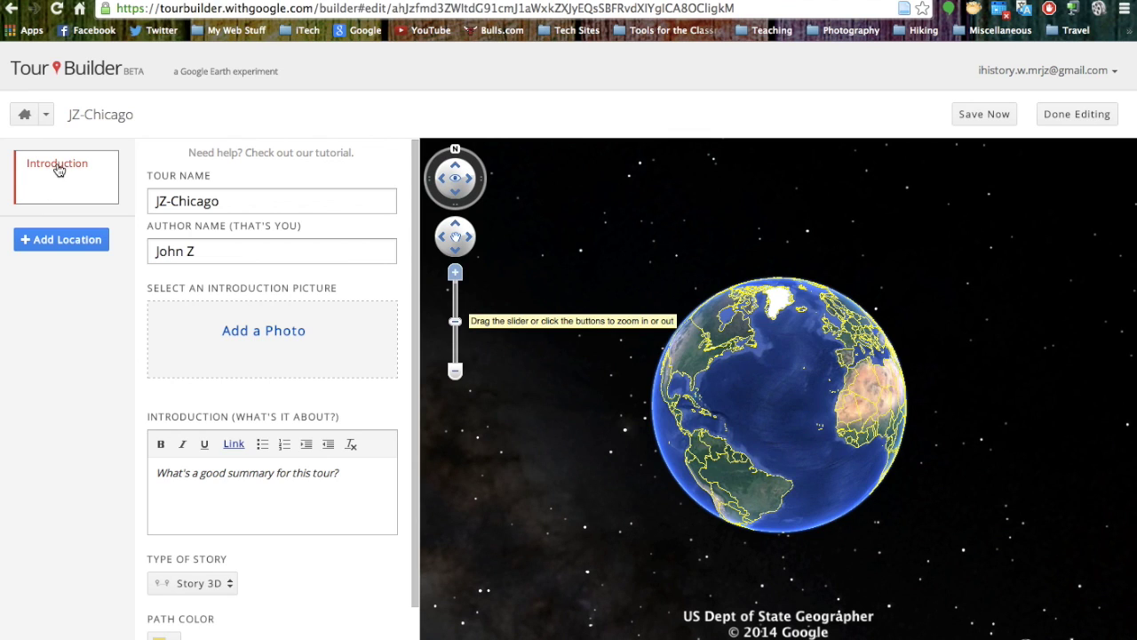
Step: Write the introduction 'This is a tour of the city of Chicago.' and bring up the photo chooser
{"action": "left_click", "coordinate": [191, 485]}
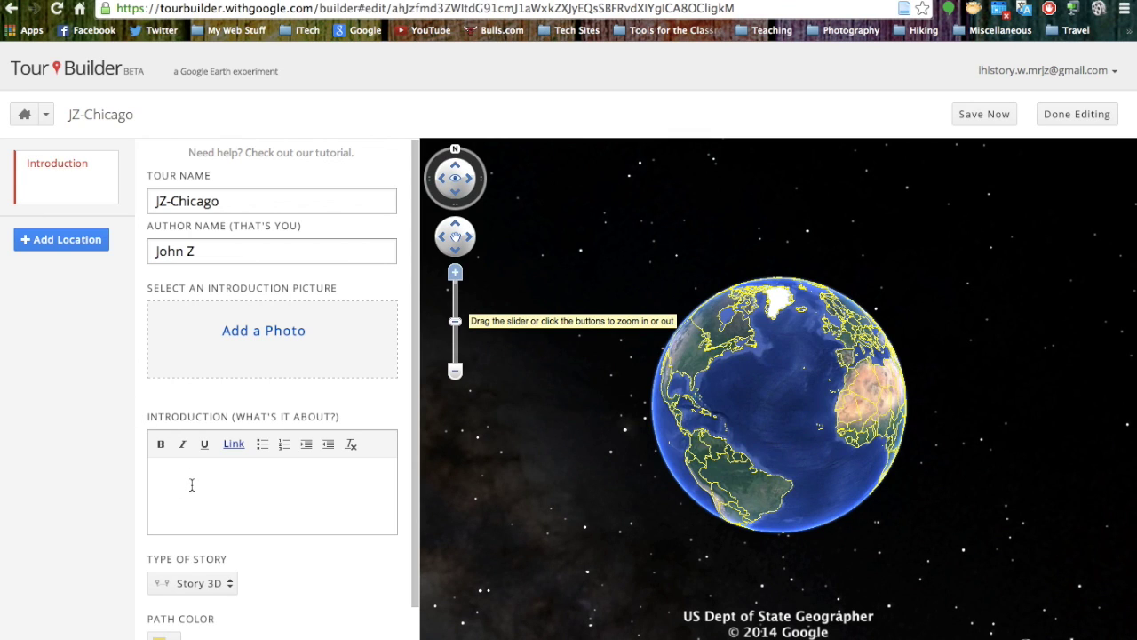
{"action": "type", "text": "This is a tour of the city of Chicago."}
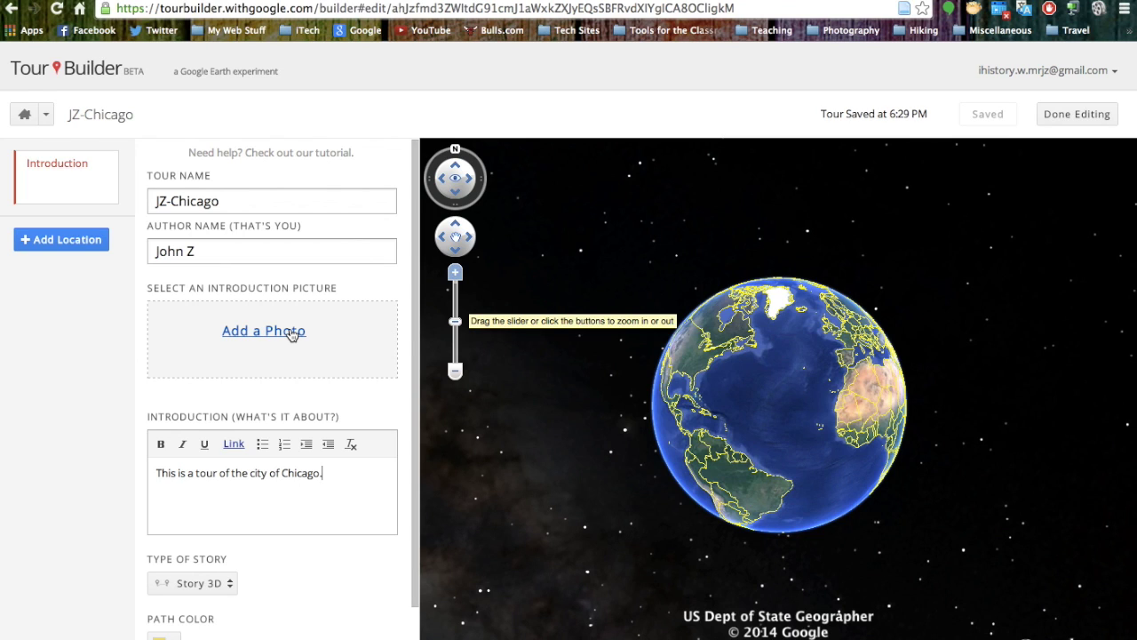
{"action": "left_click", "coordinate": [292, 334]}
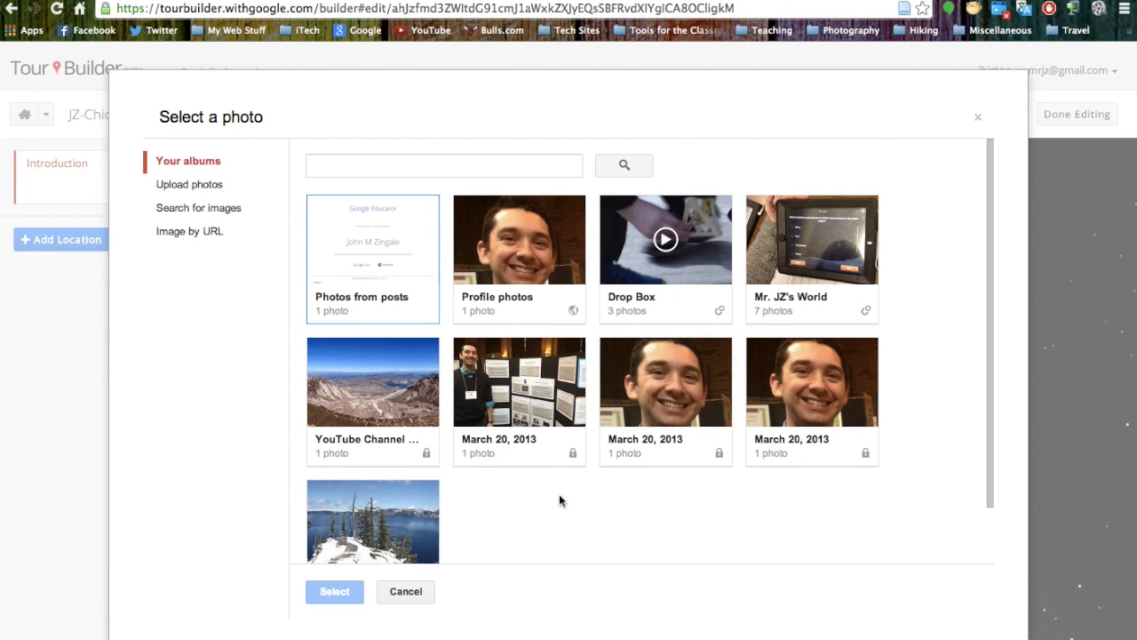
Step: Search images for 'chicago' and select the Bean skyline photo as the intro picture
{"action": "left_click", "coordinate": [208, 208]}
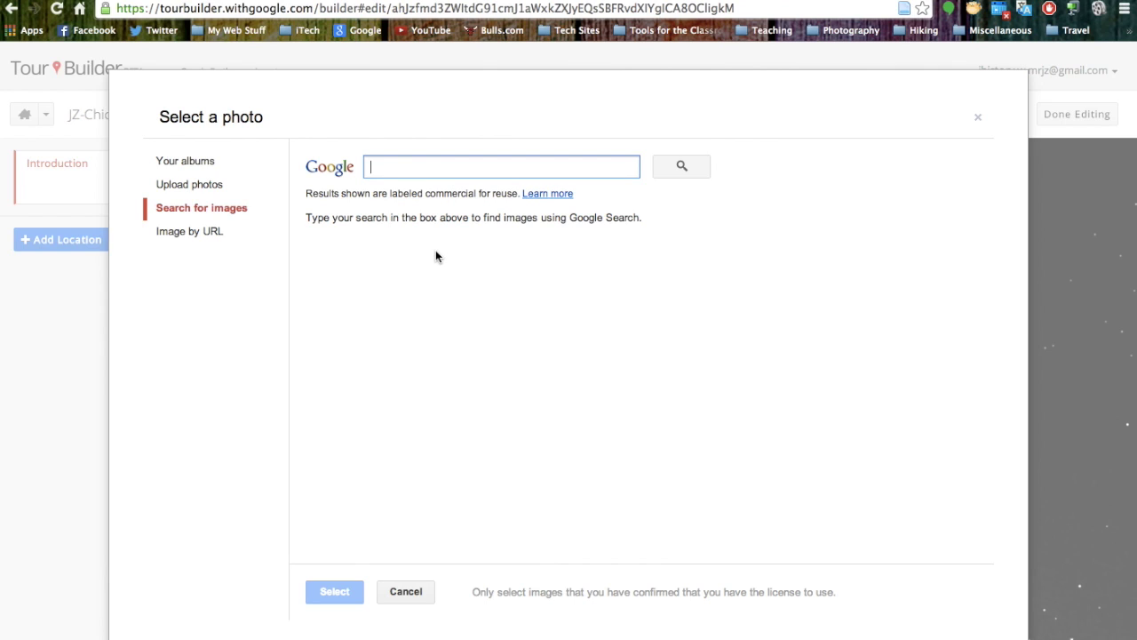
{"action": "type", "text": "chicago"}
{"action": "key", "text": "Return"}
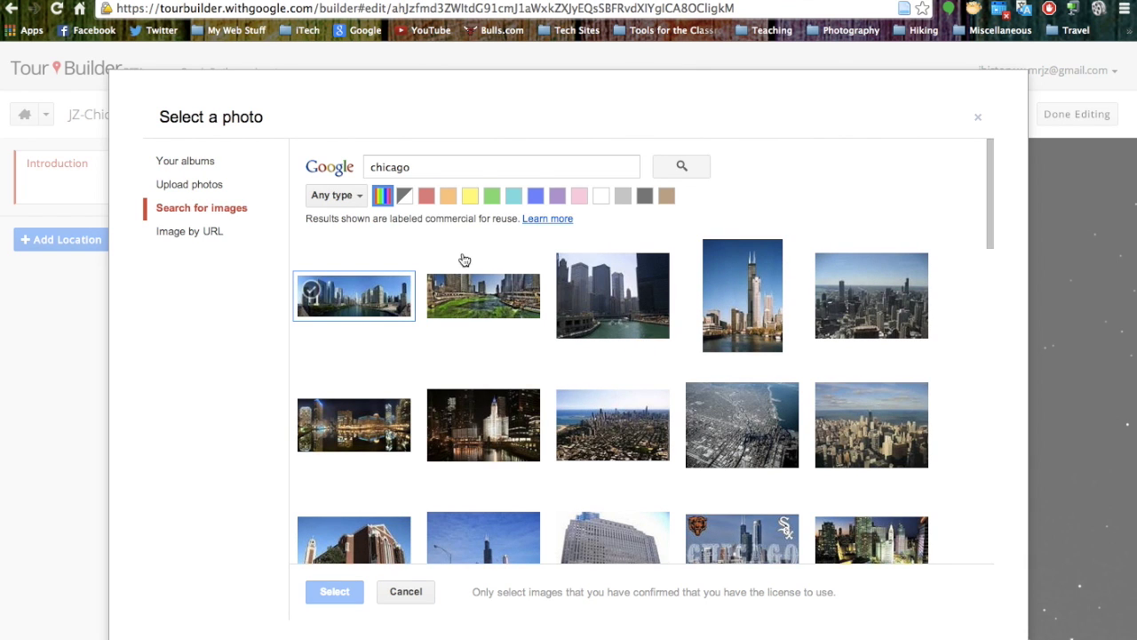
{"action": "scroll", "coordinate": [605, 320], "scroll_direction": "down", "scroll_amount": 3}
{"action": "scroll", "coordinate": [605, 325], "scroll_direction": "up", "scroll_amount": 1}
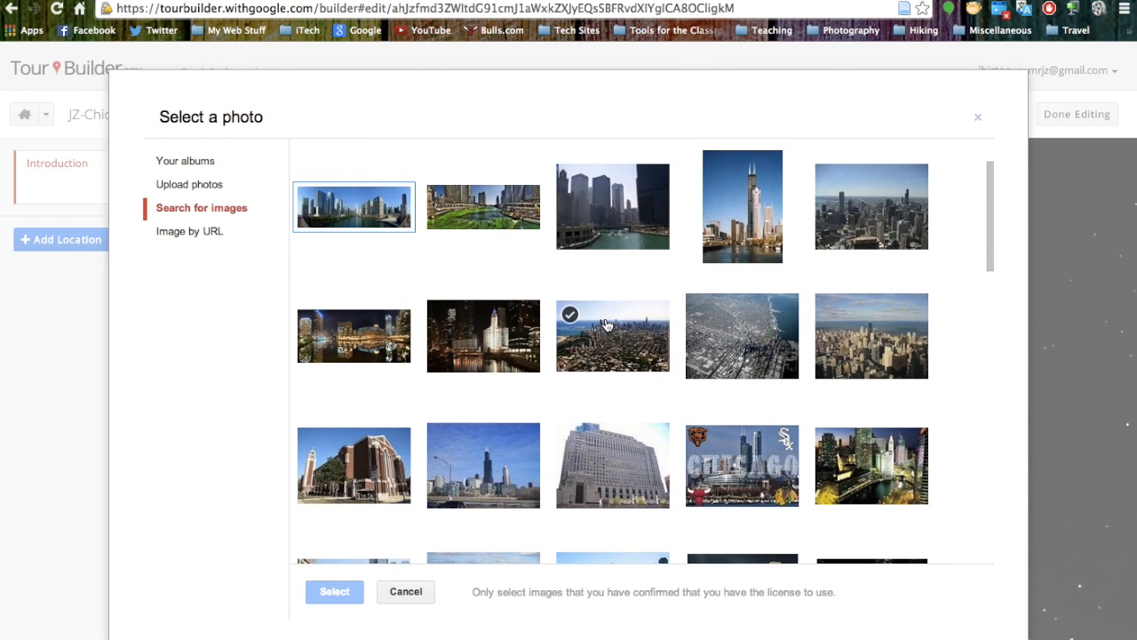
{"action": "scroll", "coordinate": [605, 326], "scroll_direction": "down", "scroll_amount": 7}
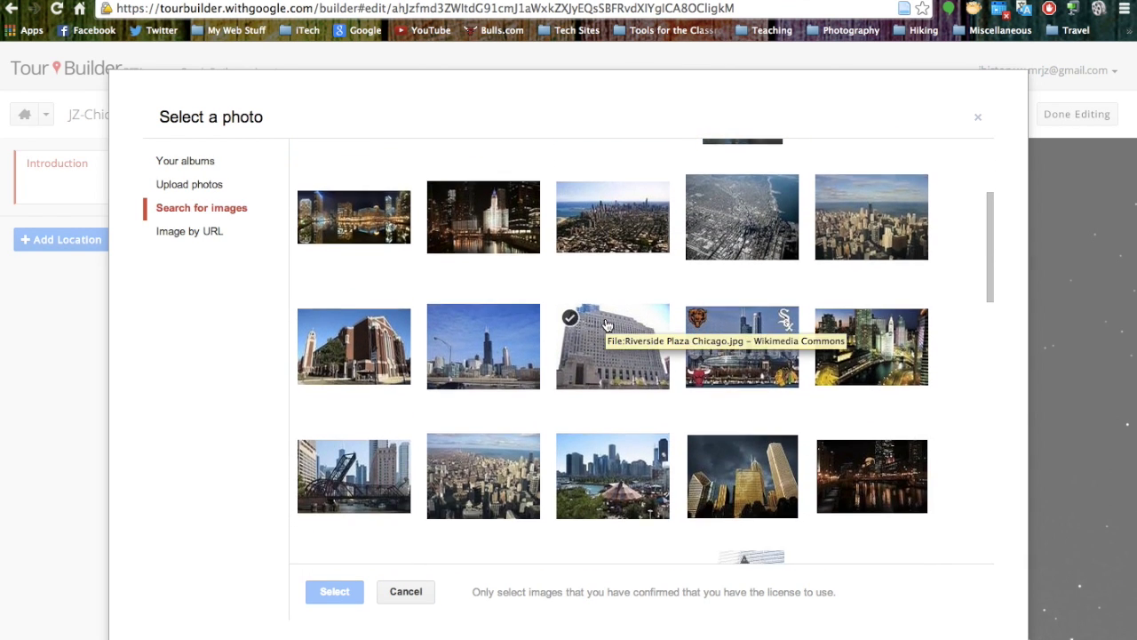
{"action": "scroll", "coordinate": [605, 325], "scroll_direction": "down", "scroll_amount": 10}
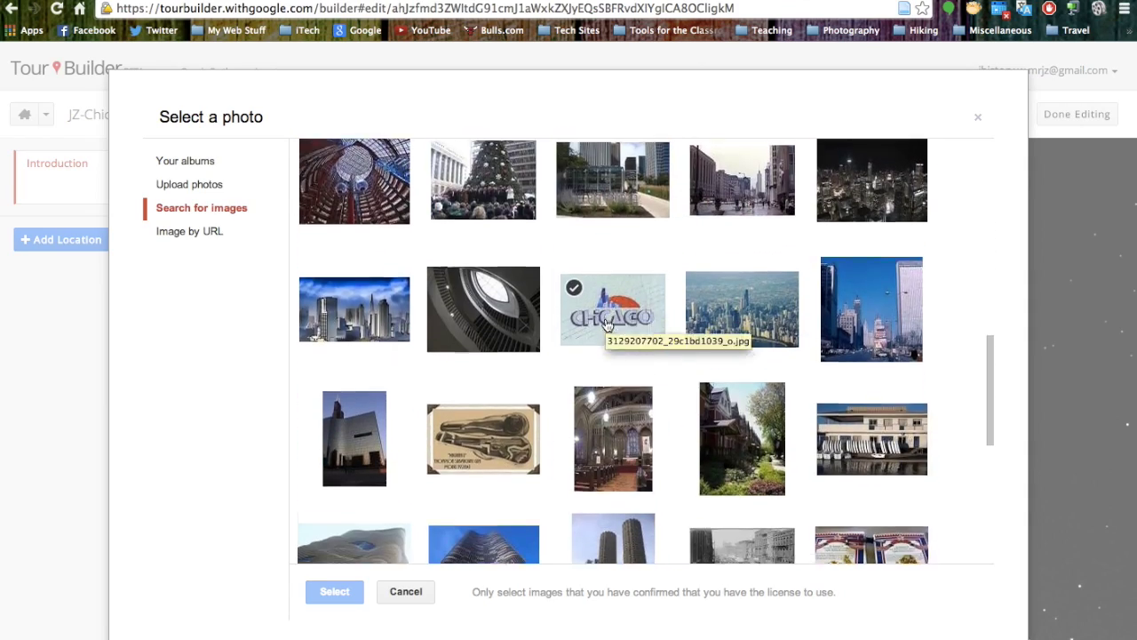
{"action": "scroll", "coordinate": [606, 326], "scroll_direction": "down", "scroll_amount": 10}
{"action": "scroll", "coordinate": [605, 324], "scroll_direction": "up", "scroll_amount": 12}
{"action": "scroll", "coordinate": [605, 323], "scroll_direction": "down", "scroll_amount": 10}
{"action": "left_click", "coordinate": [742, 484]}
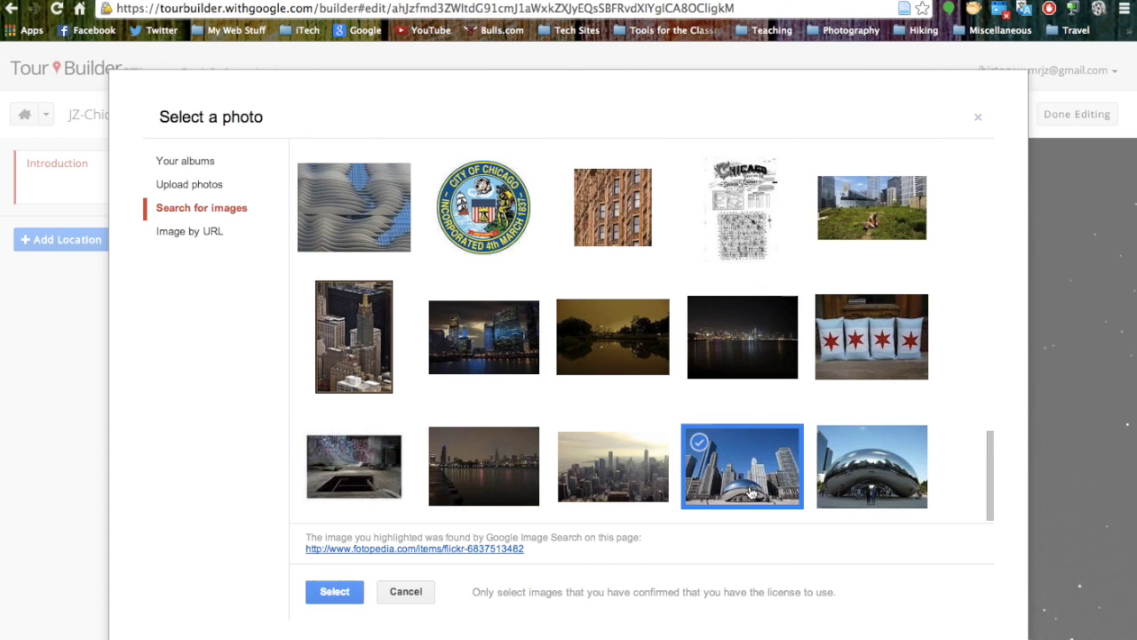
{"action": "left_click", "coordinate": [331, 592]}
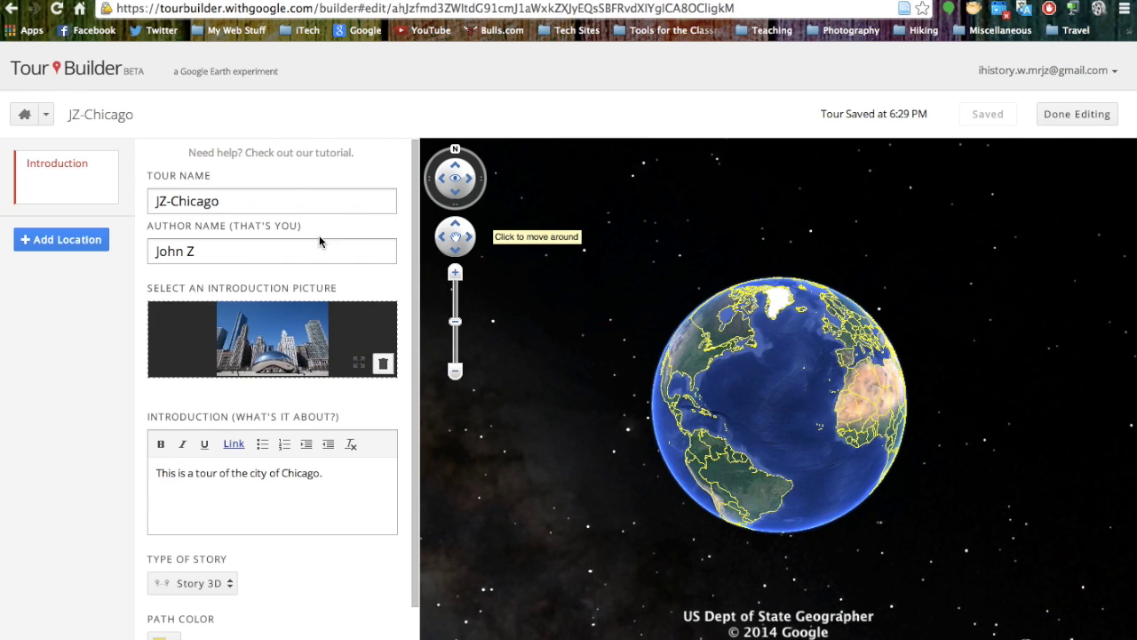
Step: Search for 'itech prep' and add Vancouver Itech Preparatory as a tour location
{"action": "left_click", "coordinate": [36, 245]}
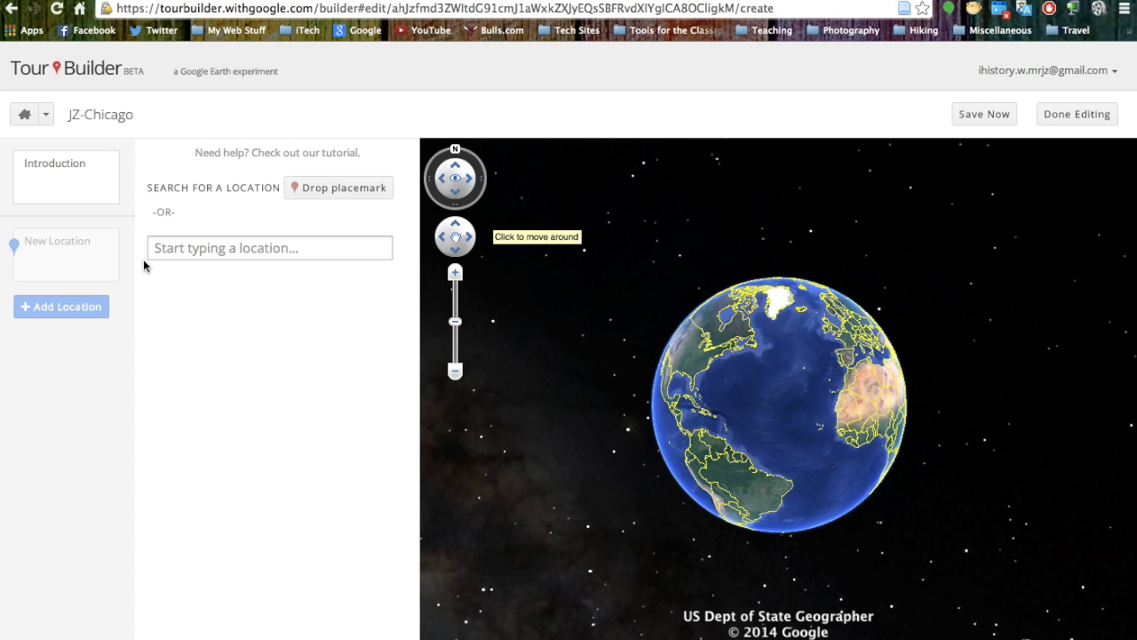
{"action": "left_click", "coordinate": [177, 248]}
{"action": "type", "text": "itec"}
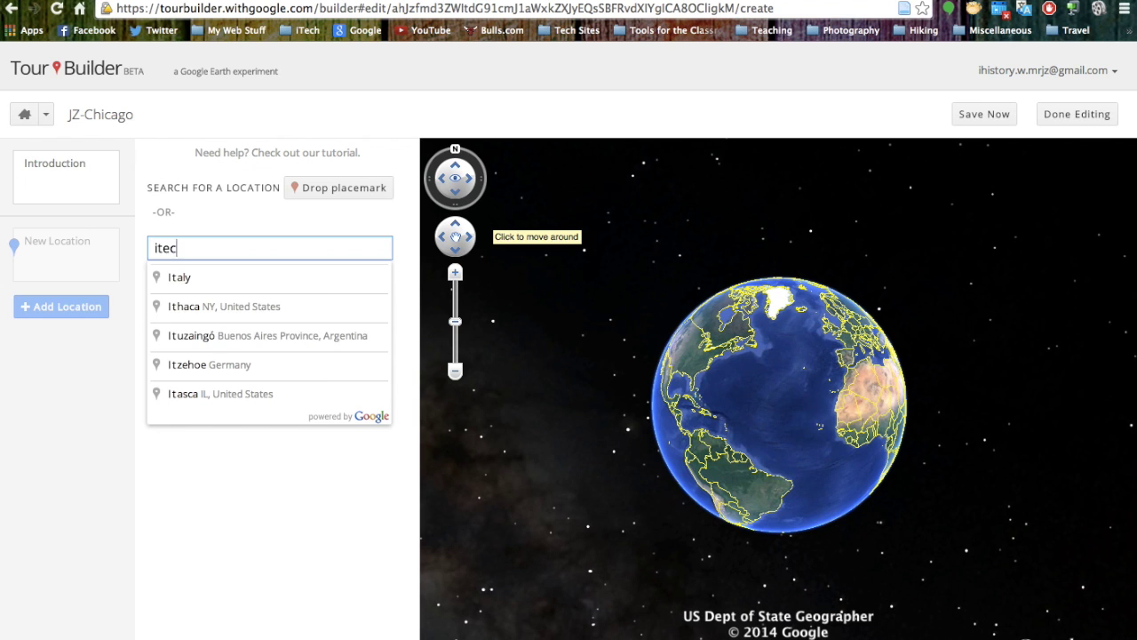
{"action": "type", "text": "h pre"}
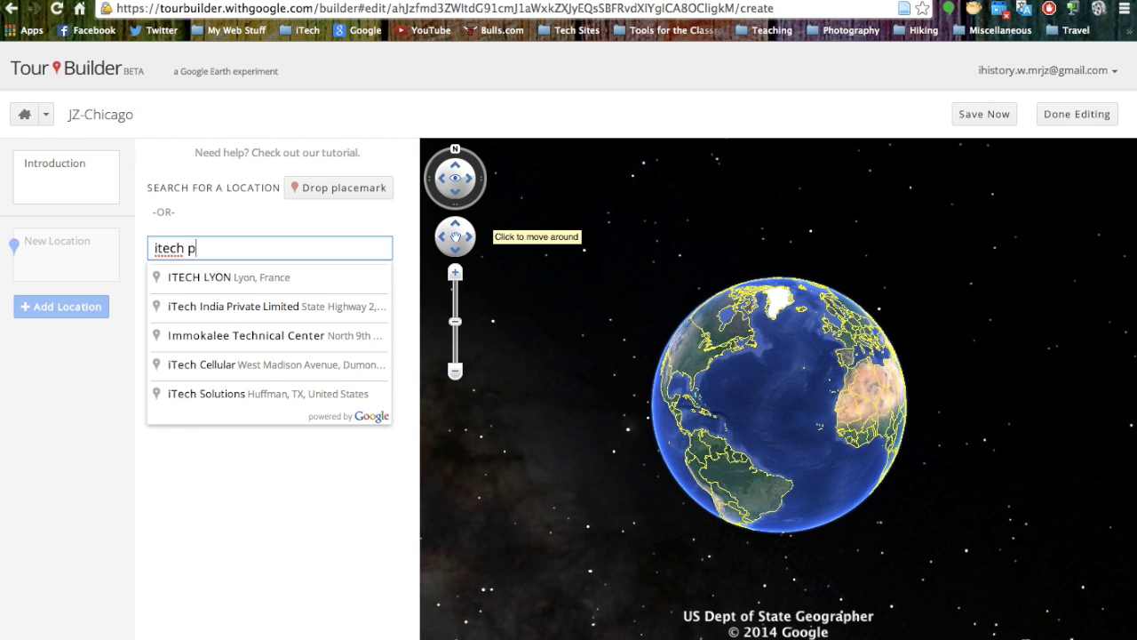
{"action": "type", "text": "p"}
{"action": "key", "text": "Return"}
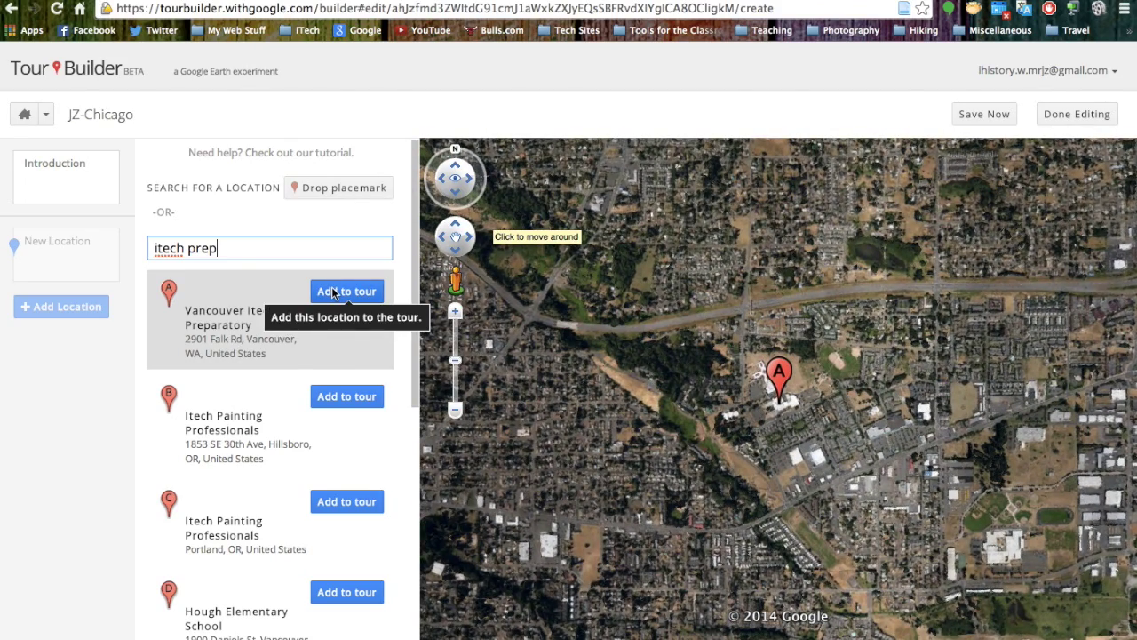
{"action": "left_click", "coordinate": [334, 293]}
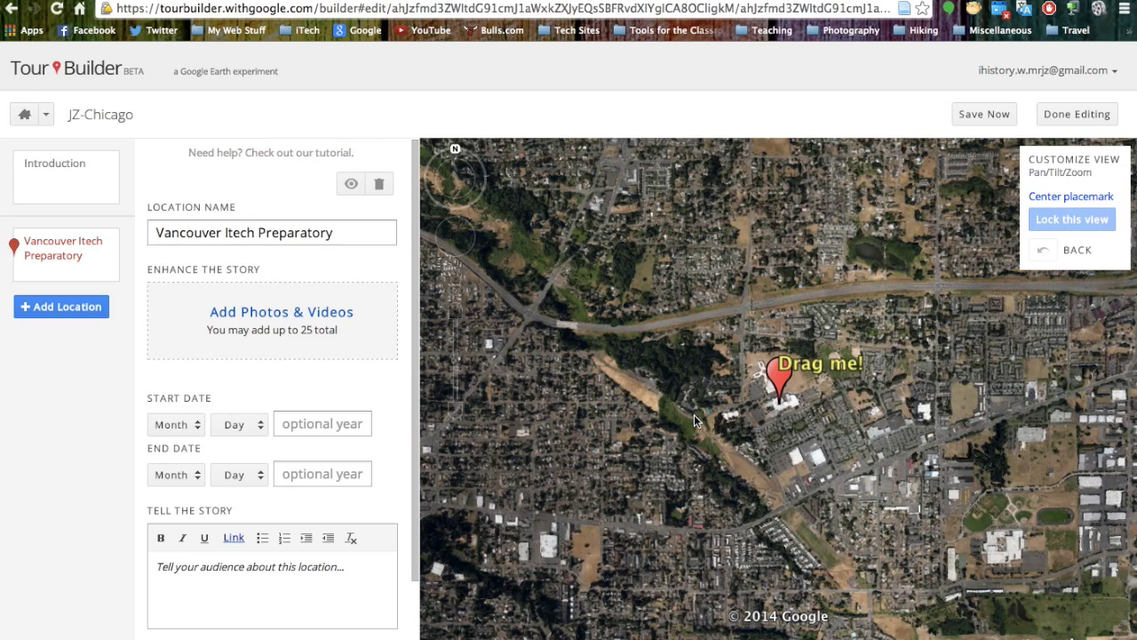
Step: Frame a close-up 3D view of the school building and lock it as the location view
{"action": "left_click", "coordinate": [456, 313]}
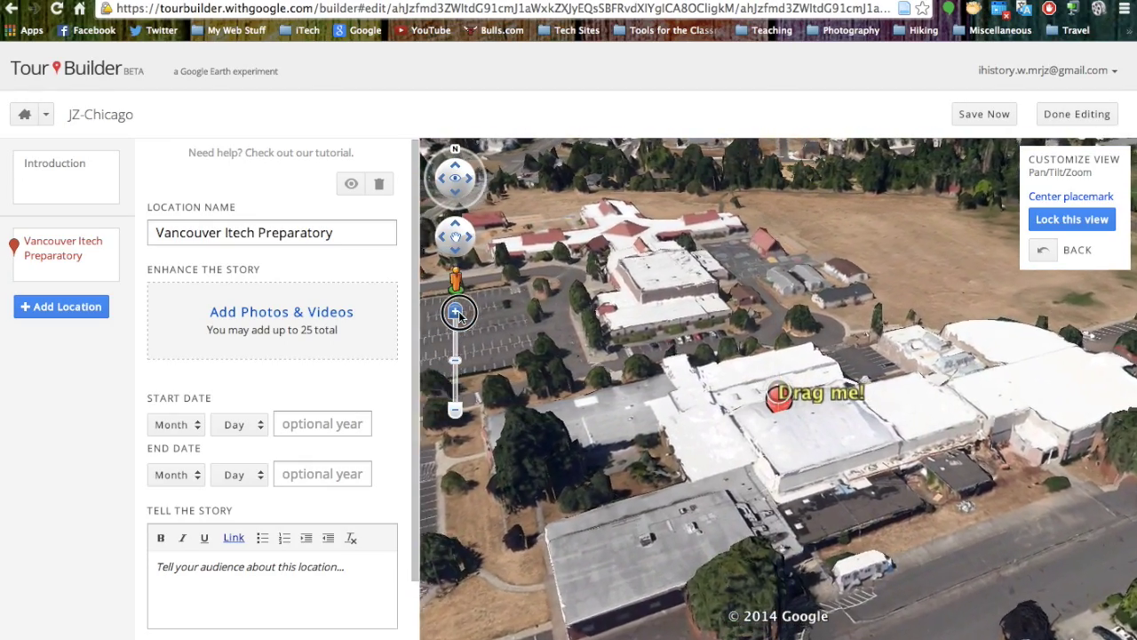
{"action": "left_click_drag", "start_coordinate": [1094, 393], "coordinate": [638, 478]}
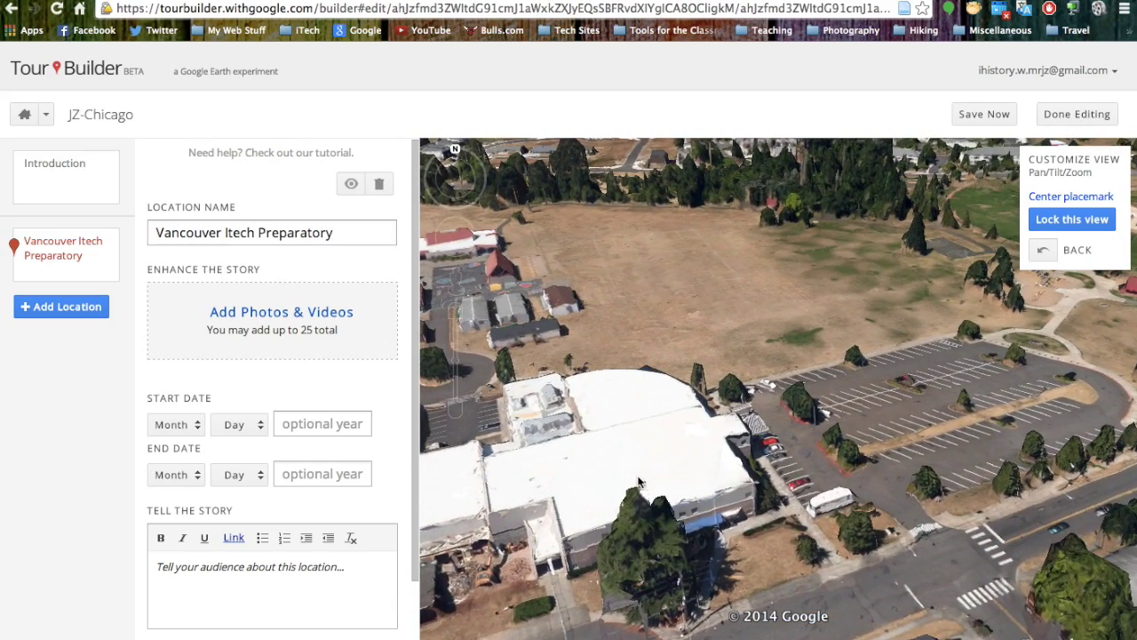
{"action": "left_click_drag", "start_coordinate": [454, 151], "coordinate": [483, 176]}
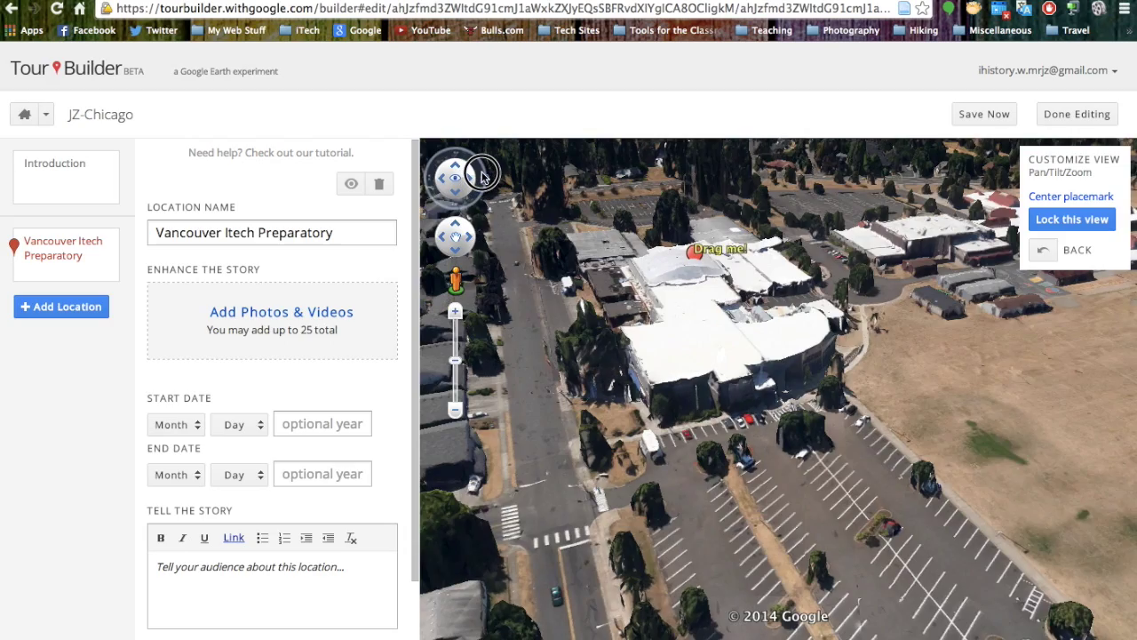
{"action": "left_click", "coordinate": [454, 312]}
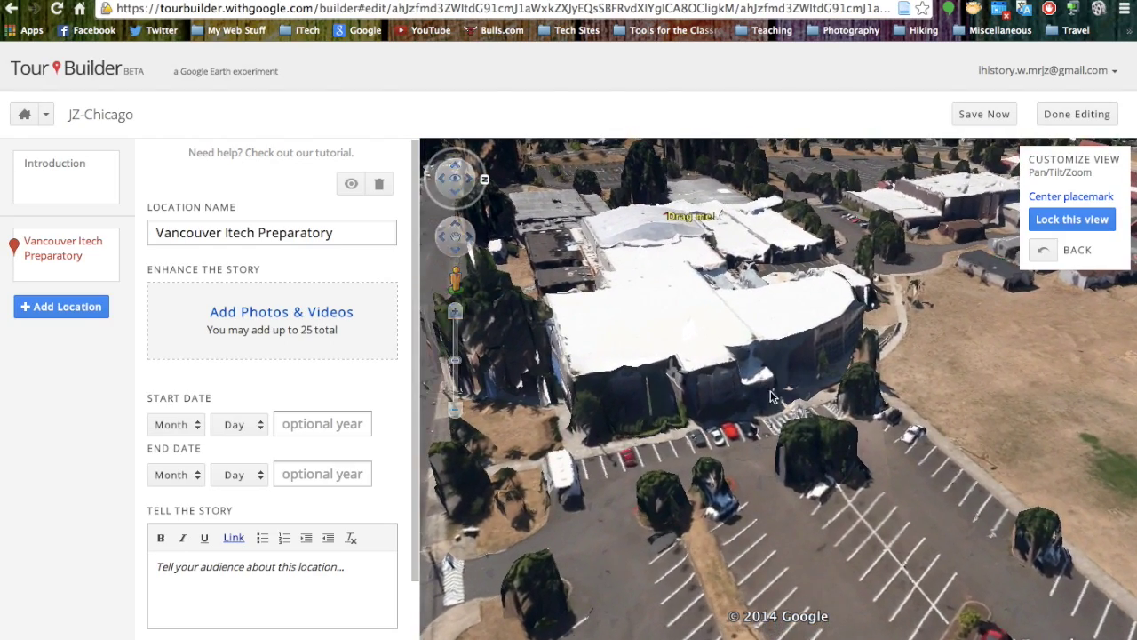
{"action": "scroll", "coordinate": [866, 427], "scroll_direction": "down", "scroll_amount": 3}
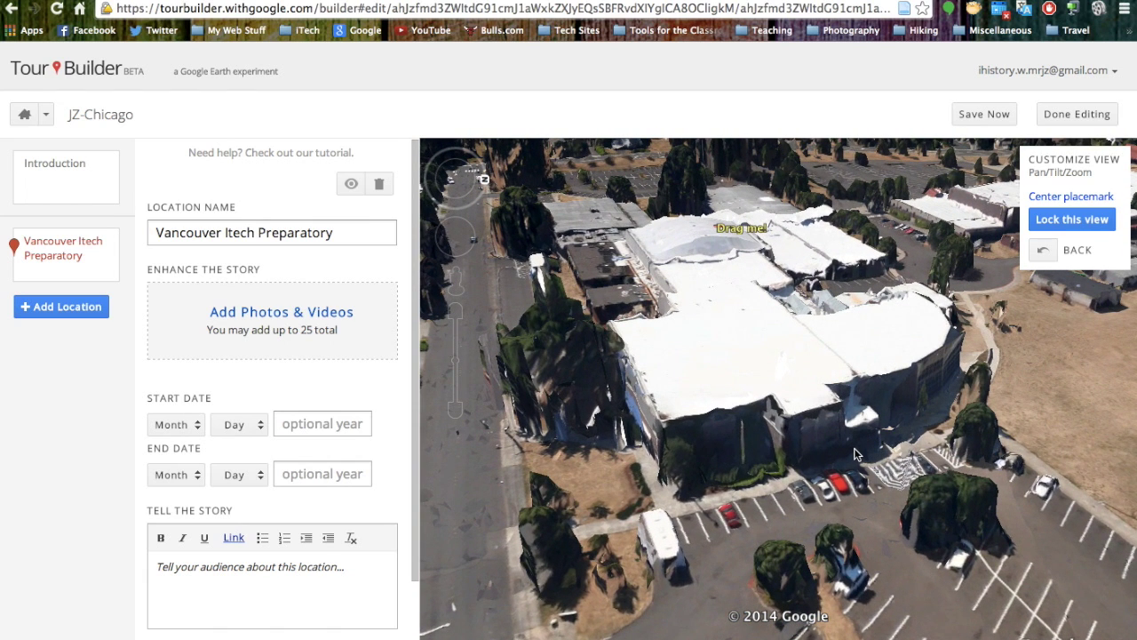
{"action": "mouse_move", "coordinate": [1065, 231]}
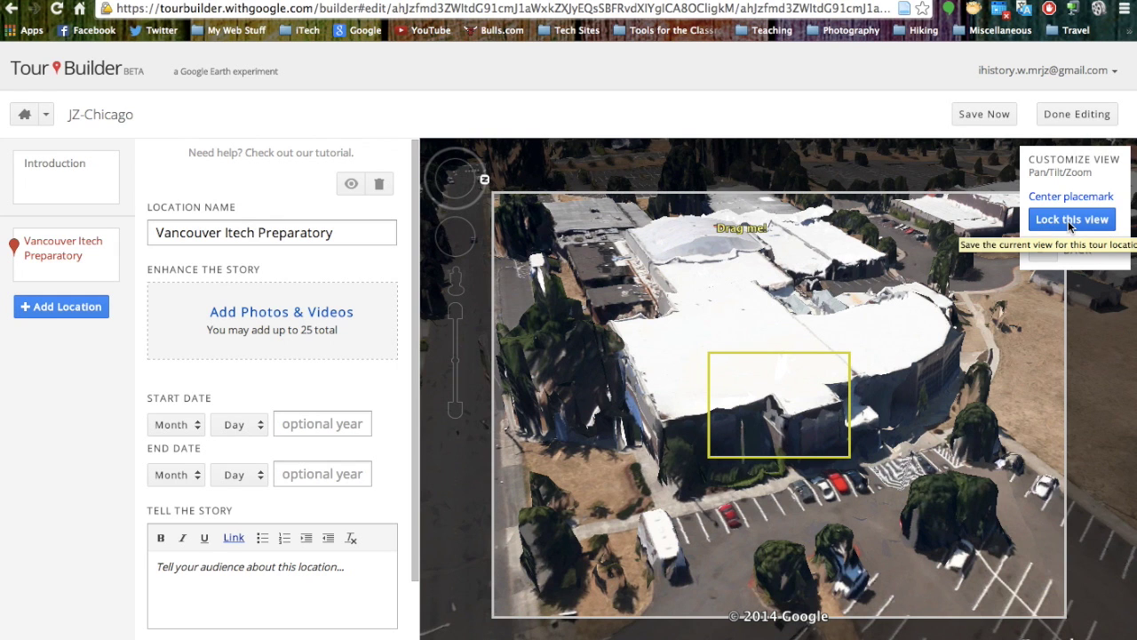
{"action": "left_click", "coordinate": [1069, 225]}
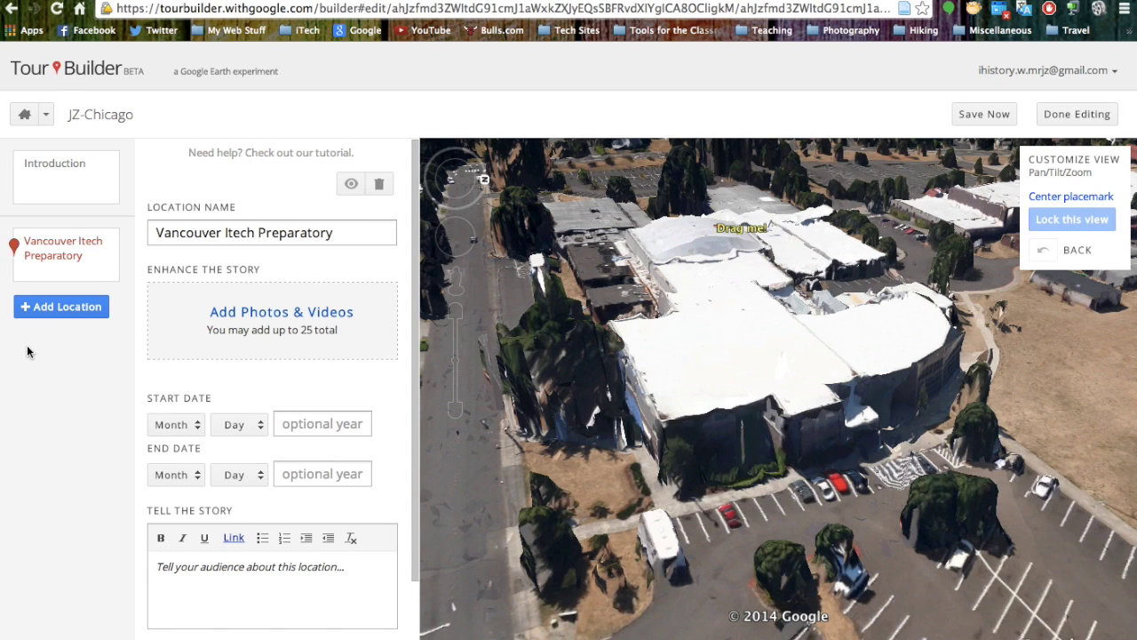
Step: Search 'pdx', pick Portland International Airport, zoom onto the terminal and add it to the tour
{"action": "left_click", "coordinate": [57, 306]}
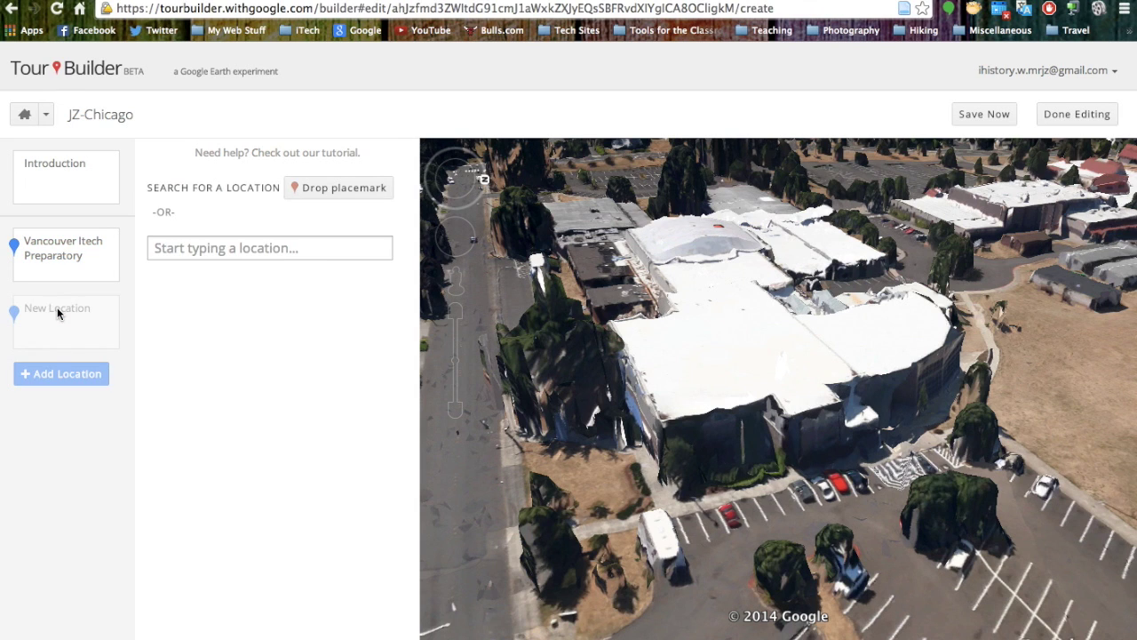
{"action": "left_click", "coordinate": [230, 250]}
{"action": "type", "text": "pdx"}
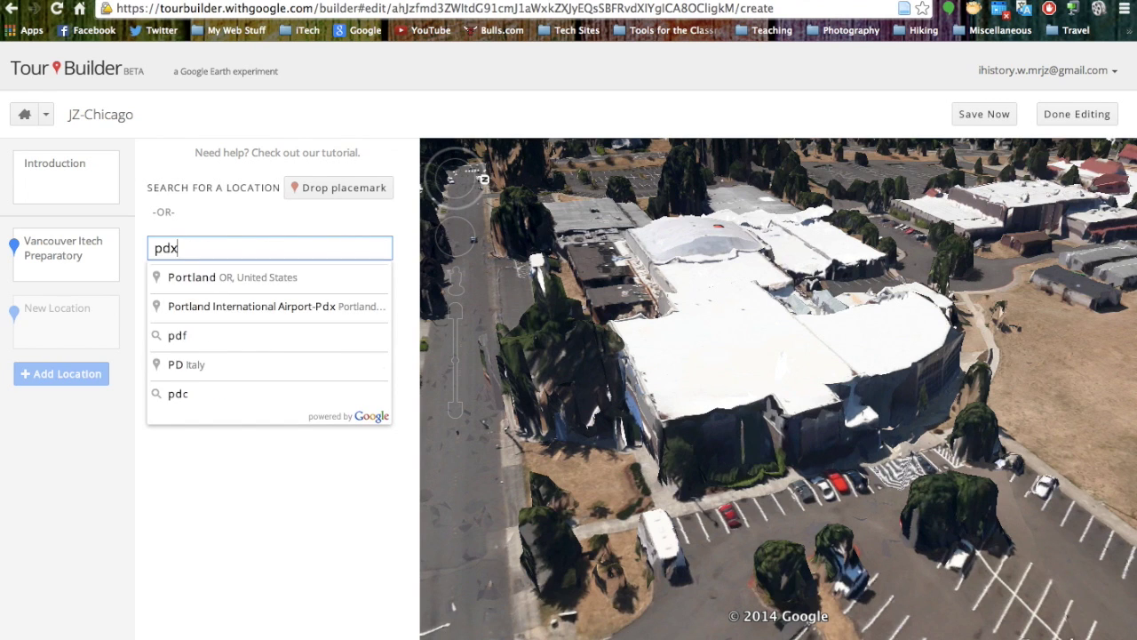
{"action": "key", "text": "Down"}
{"action": "key", "text": "Down"}
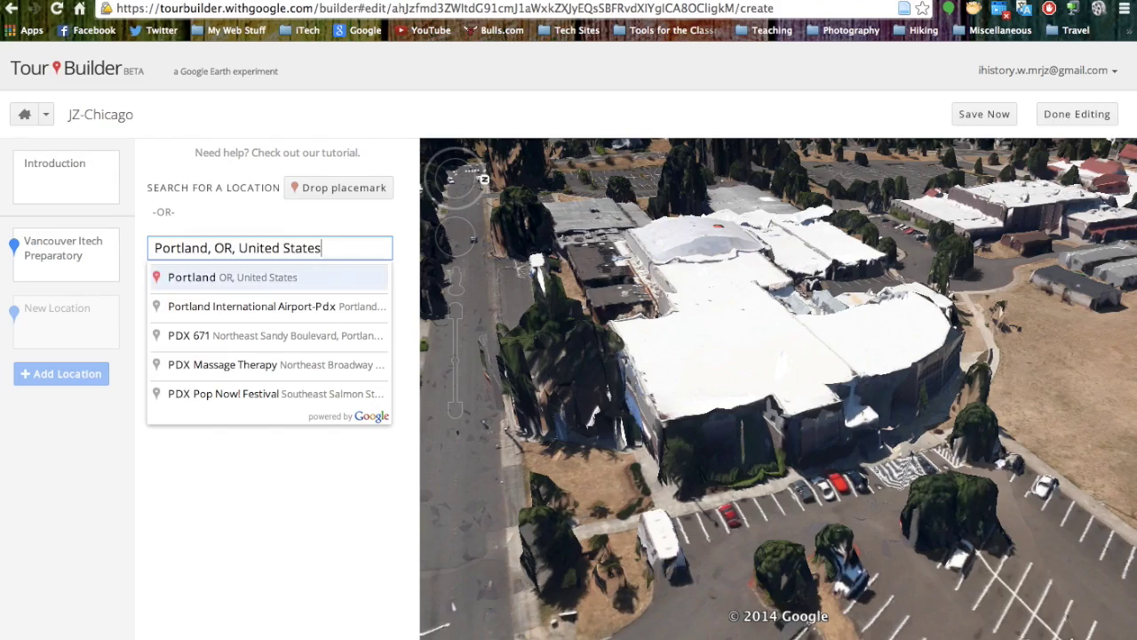
{"action": "key", "text": "Return"}
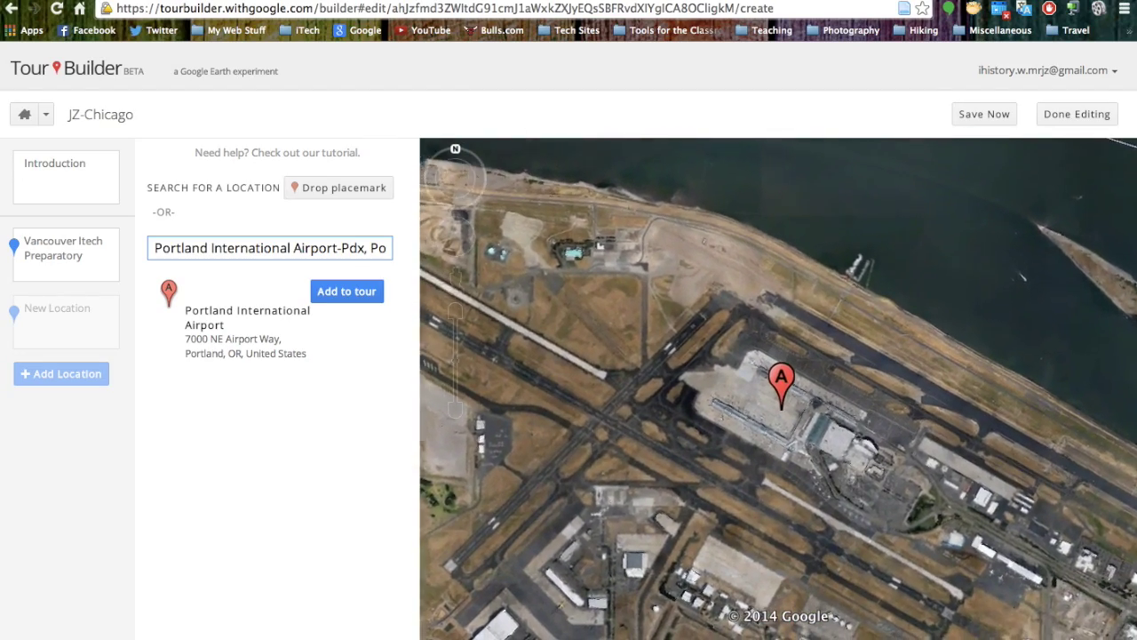
{"action": "left_click", "coordinate": [454, 313]}
{"action": "left_click", "coordinate": [454, 312]}
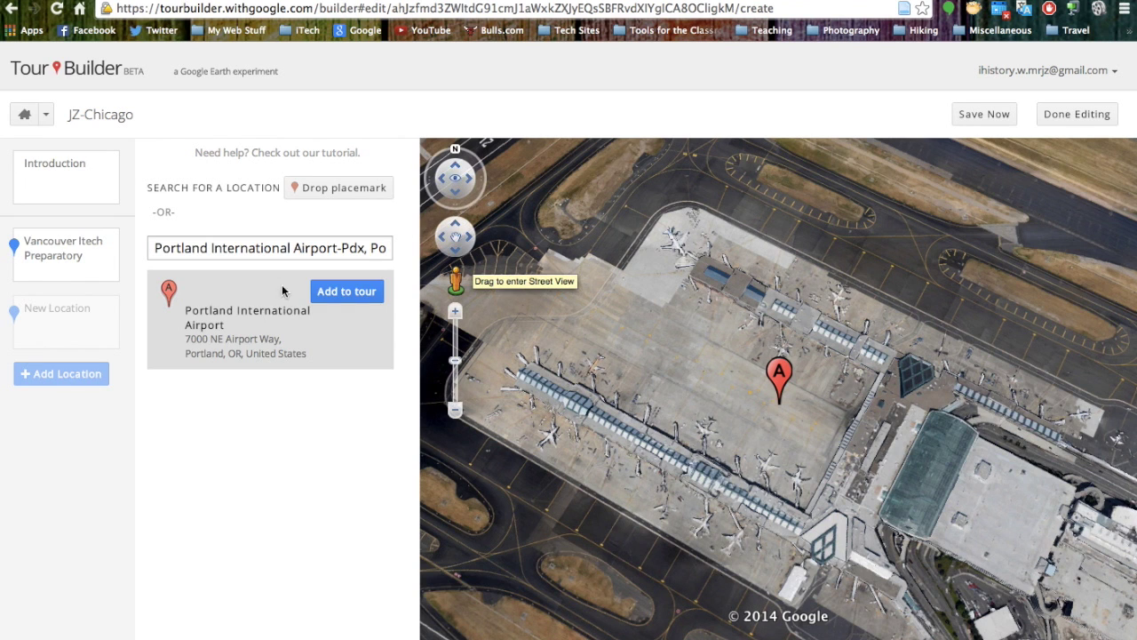
{"action": "left_click", "coordinate": [327, 293]}
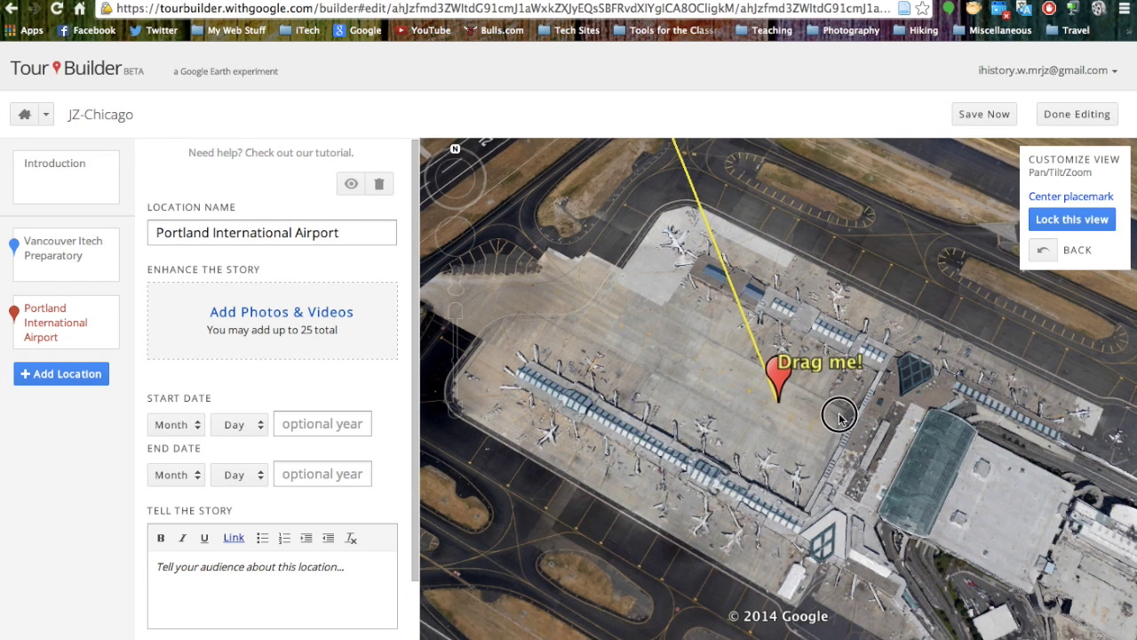
Step: Lock the airport terminal view and return to the tour's Introduction card
{"action": "left_click", "coordinate": [1069, 222]}
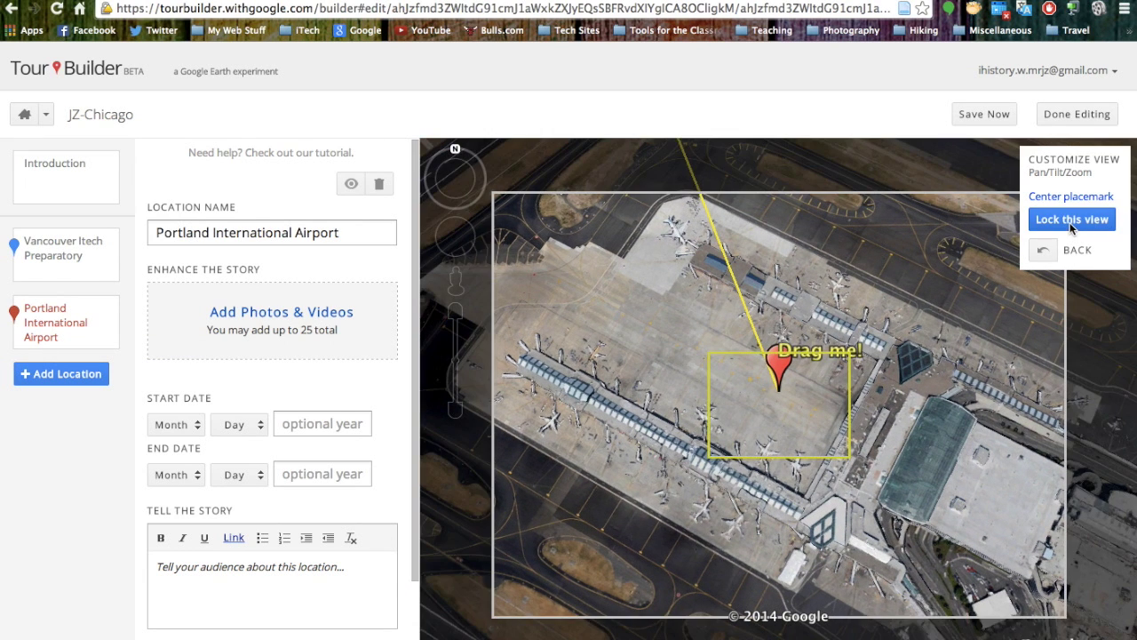
{"action": "left_click", "coordinate": [1070, 222]}
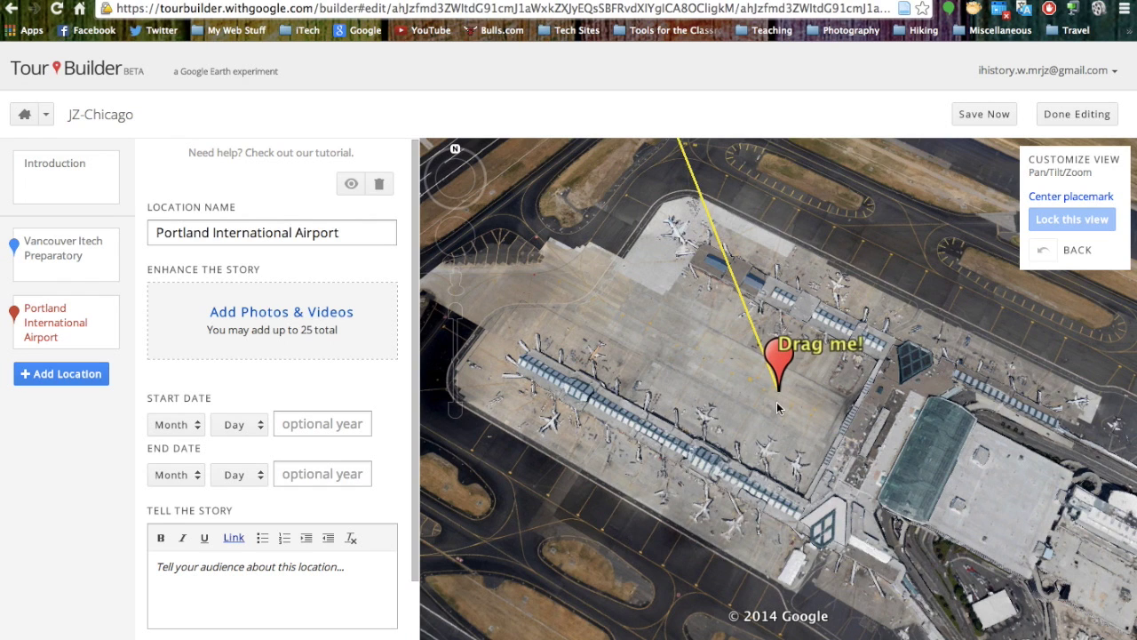
{"action": "left_click", "coordinate": [66, 181]}
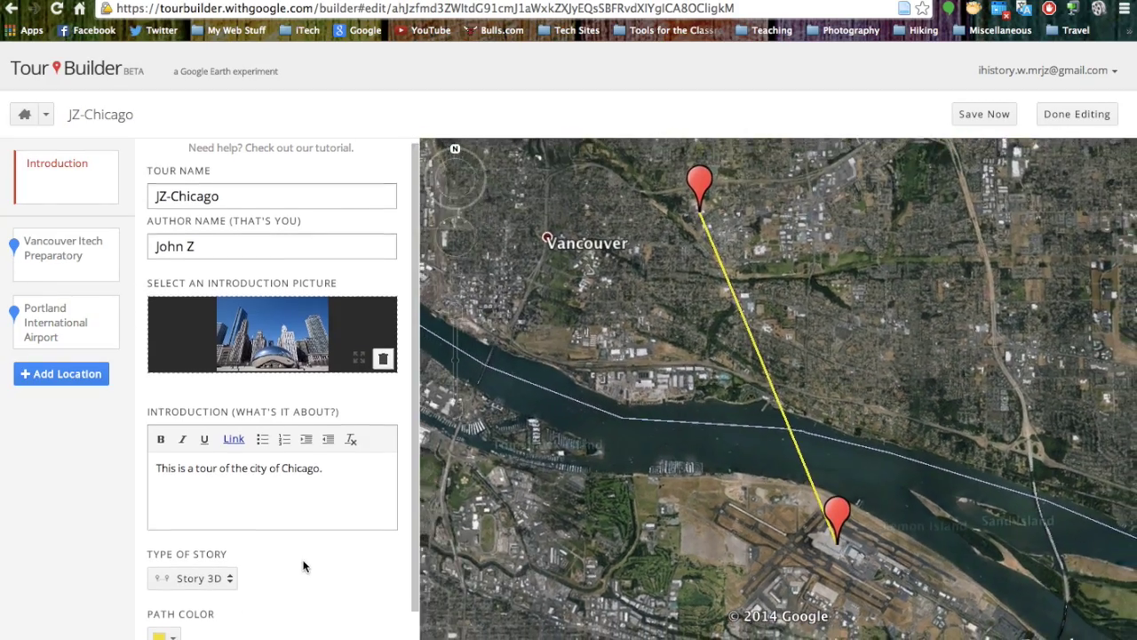
Step: Set the story type to Disabled and bring up the Portland International Airport location for editing
{"action": "scroll", "coordinate": [277, 569], "scroll_direction": "down", "scroll_amount": 2}
{"action": "left_click", "coordinate": [217, 512]}
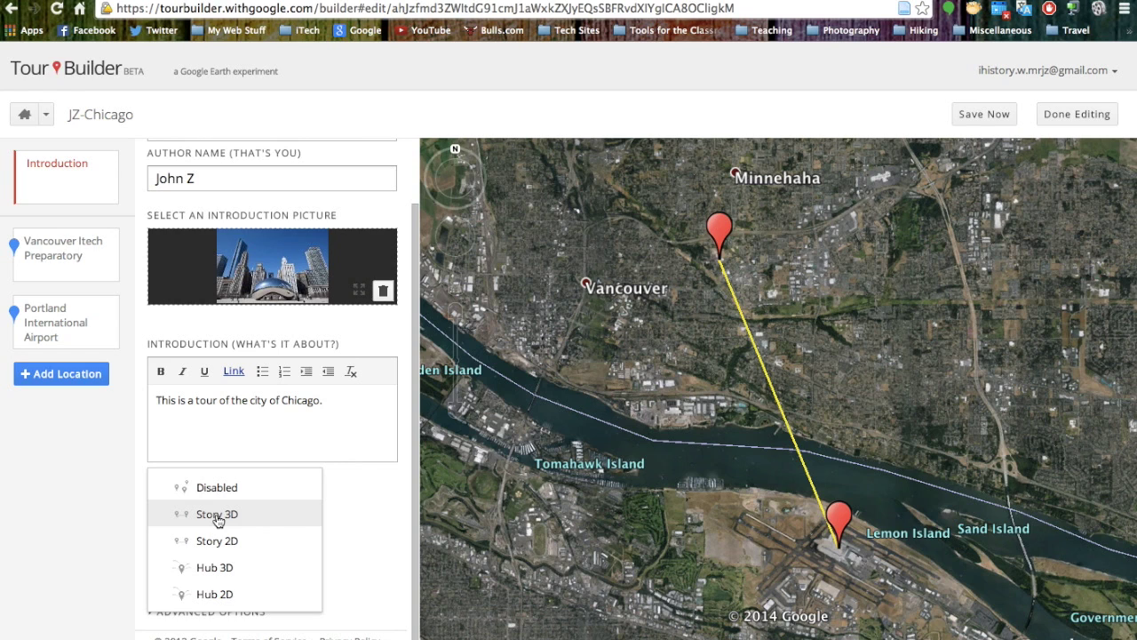
{"action": "left_click", "coordinate": [217, 487]}
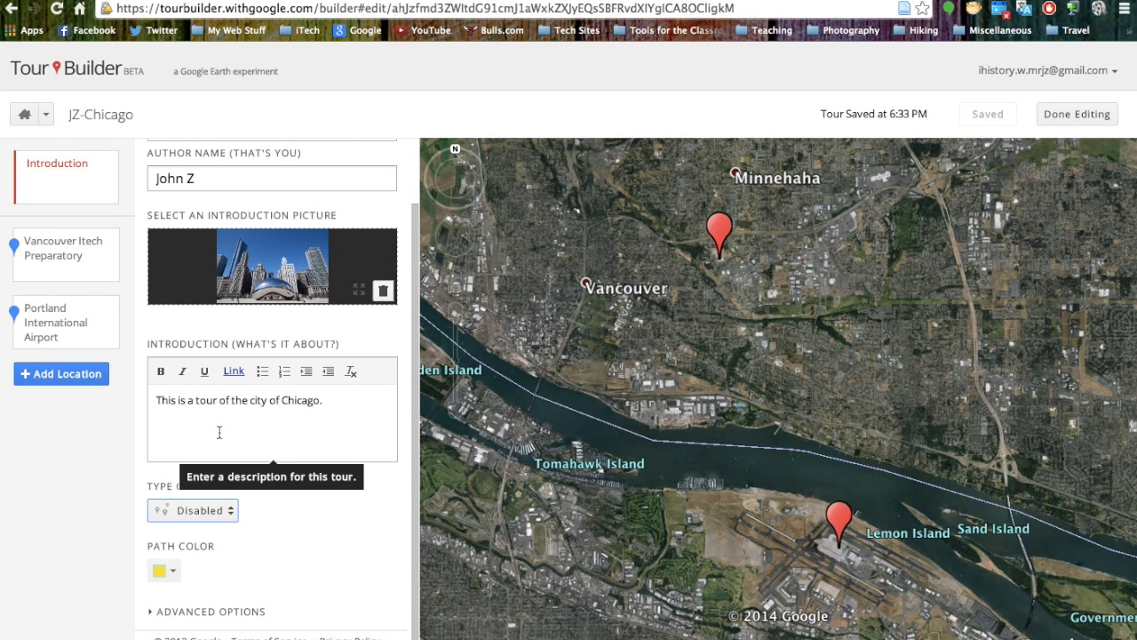
{"action": "left_click", "coordinate": [82, 330]}
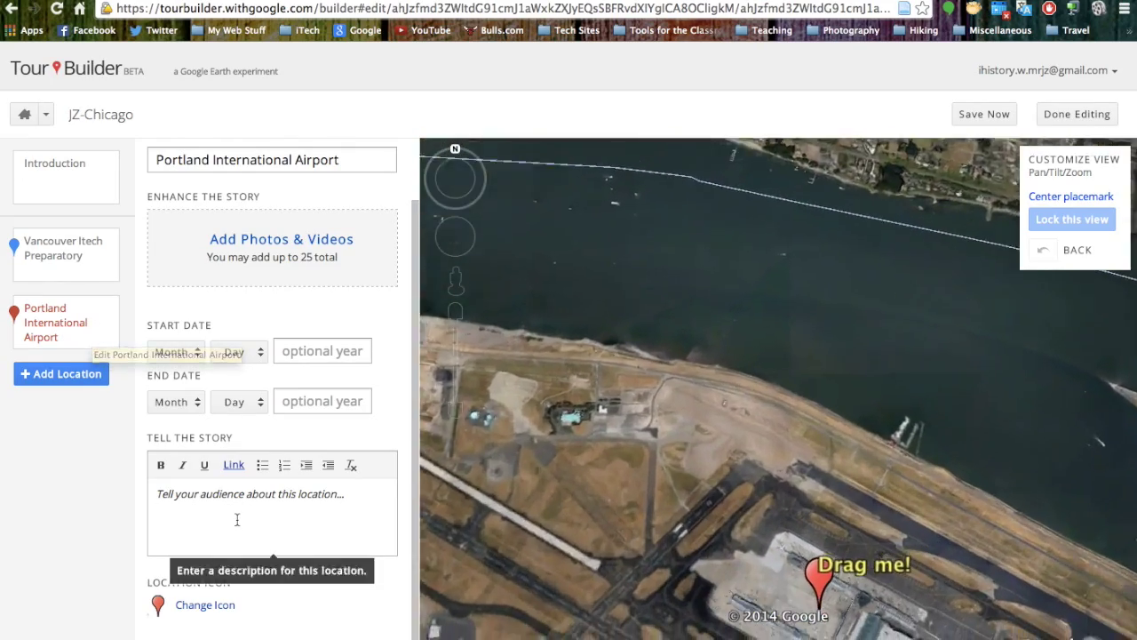
Step: Enter the airport story 'We will catch a plane from PDX to O'hare in Chicago.', then select Vancouver Itech Preparatory
{"action": "left_click", "coordinate": [237, 518]}
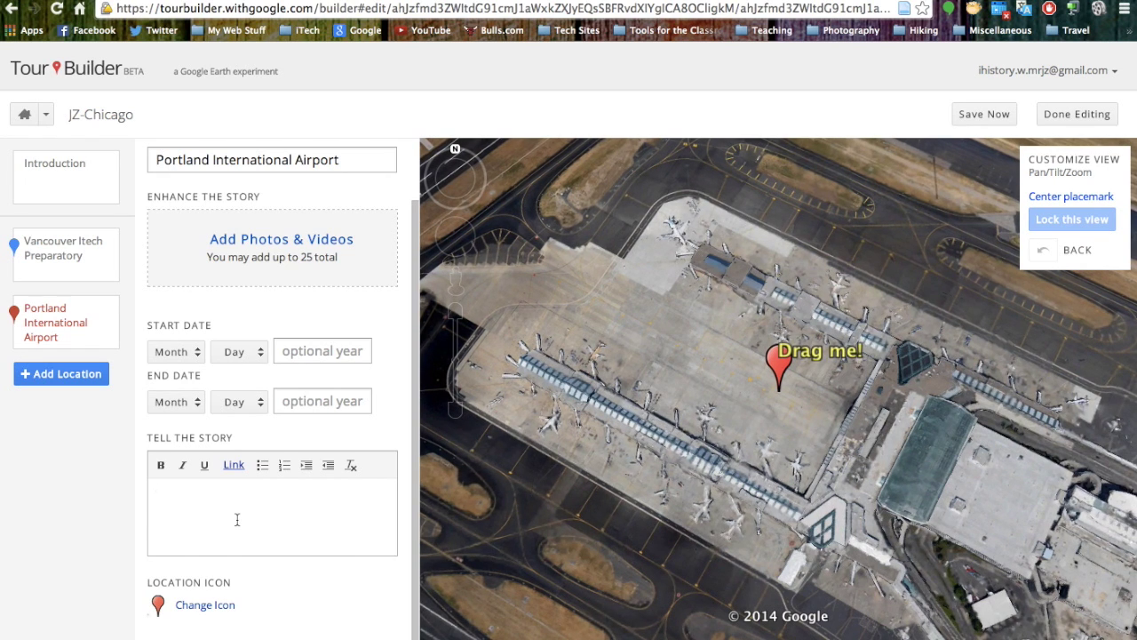
{"action": "type", "text": "We will catch a plane from PDX to O'hare in Chicago."}
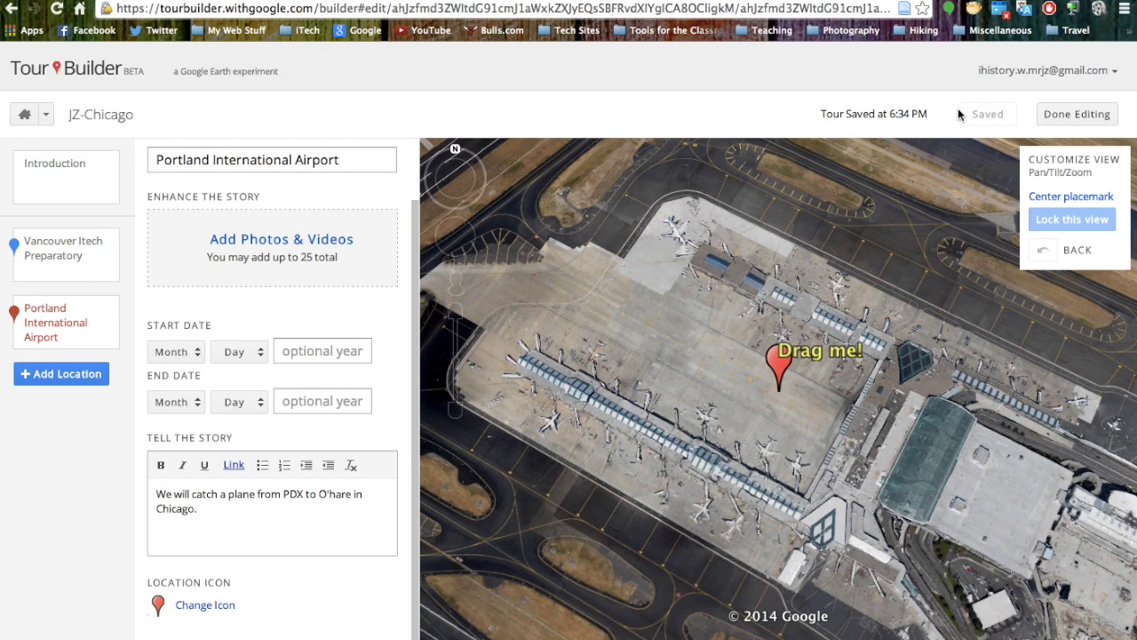
{"action": "left_click", "coordinate": [84, 274]}
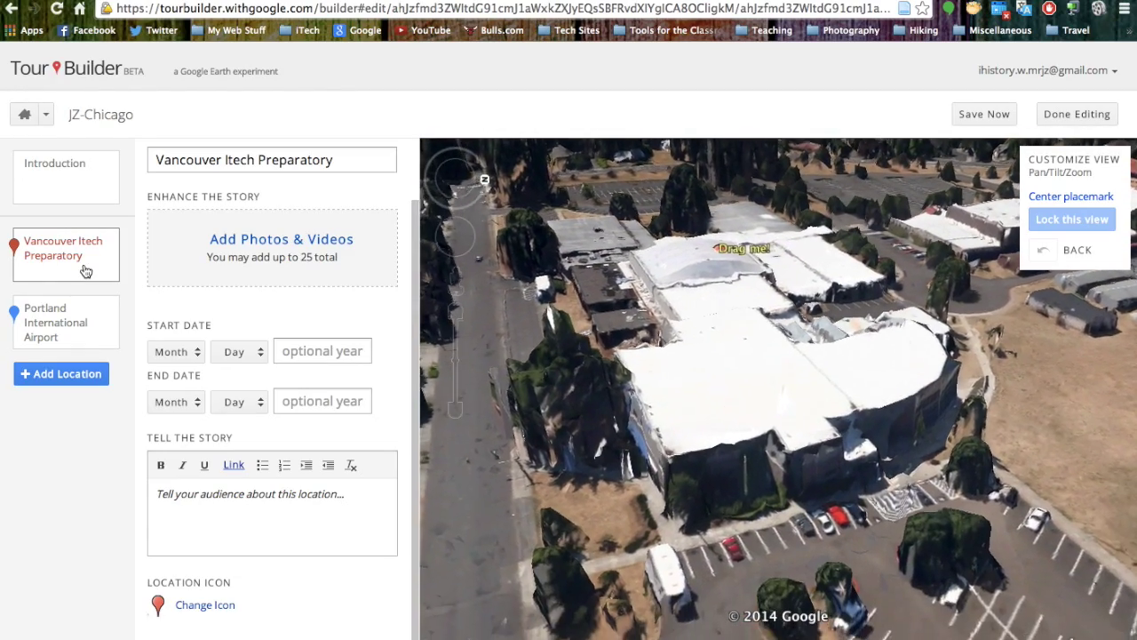
Step: Type 'Fact Ouline' into Vancouver Itech Preparatory's Tell the Story box
{"action": "left_click", "coordinate": [287, 530]}
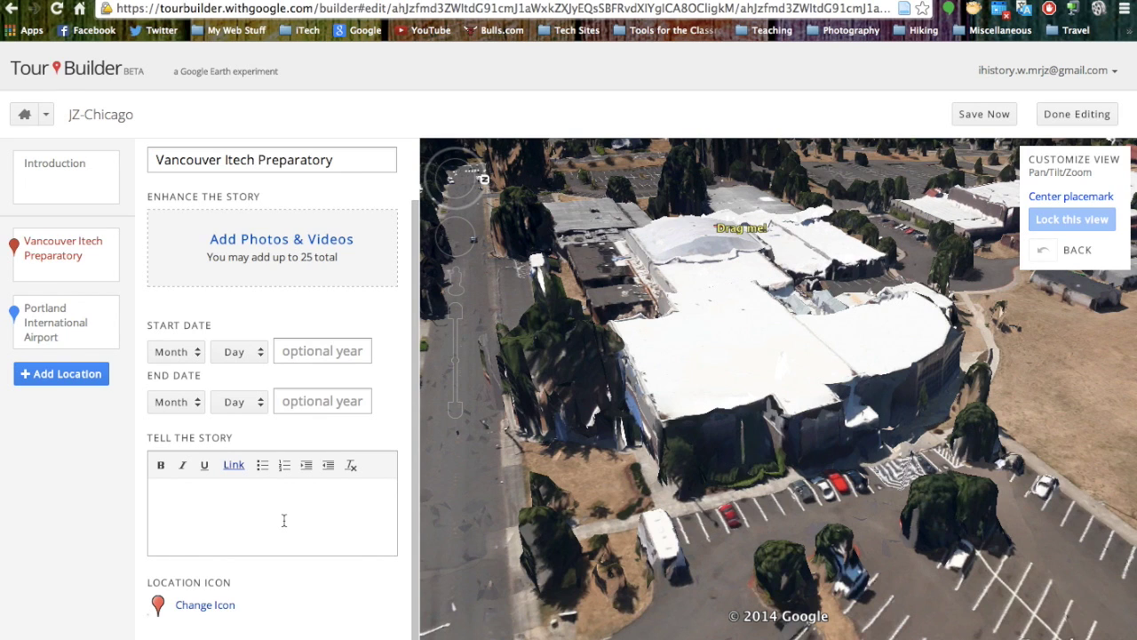
{"action": "type", "text": "Fact Ouline"}
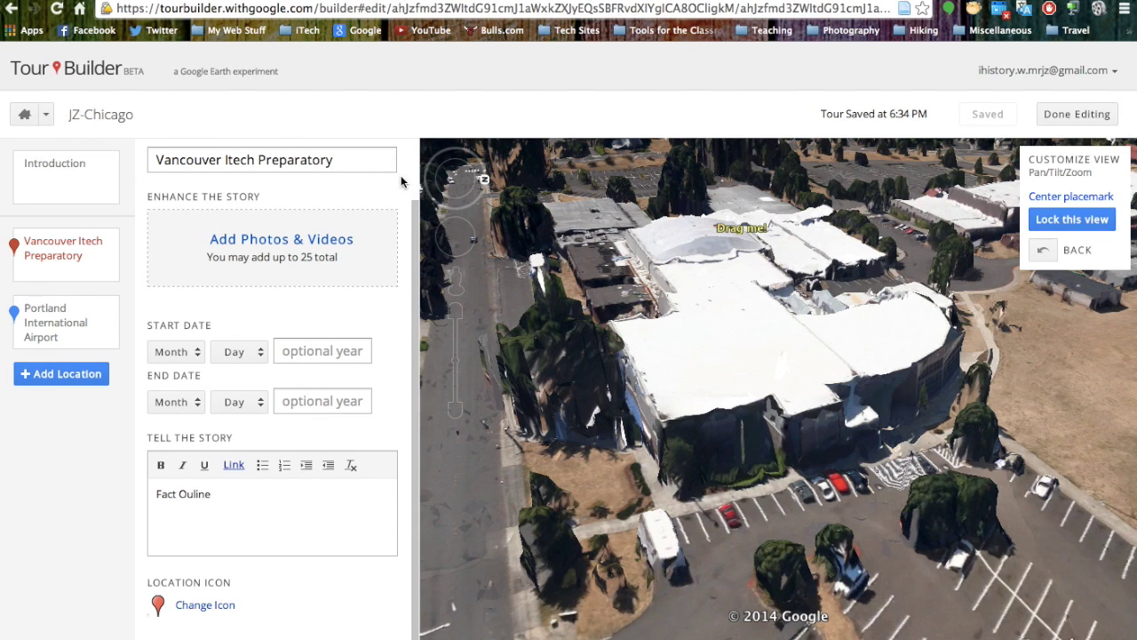
Step: Exit editing, set JZ-Chicago's access to 'Anyone who has the link', and select the share link
{"action": "left_click", "coordinate": [1069, 113]}
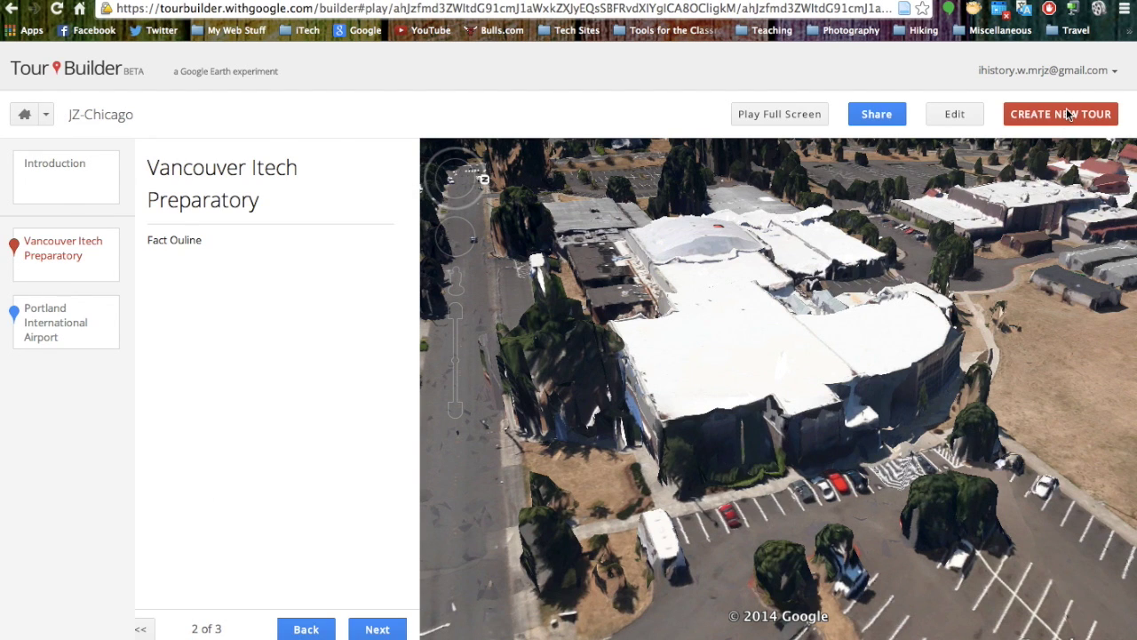
{"action": "left_click", "coordinate": [876, 118]}
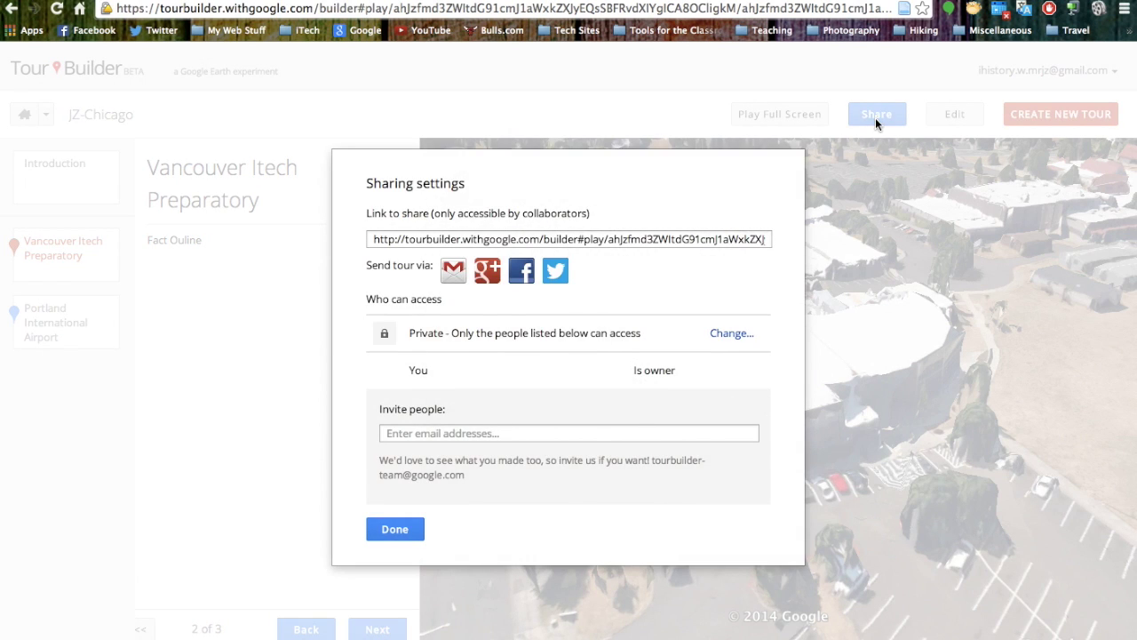
{"action": "left_click", "coordinate": [731, 329]}
{"action": "left_click", "coordinate": [384, 349]}
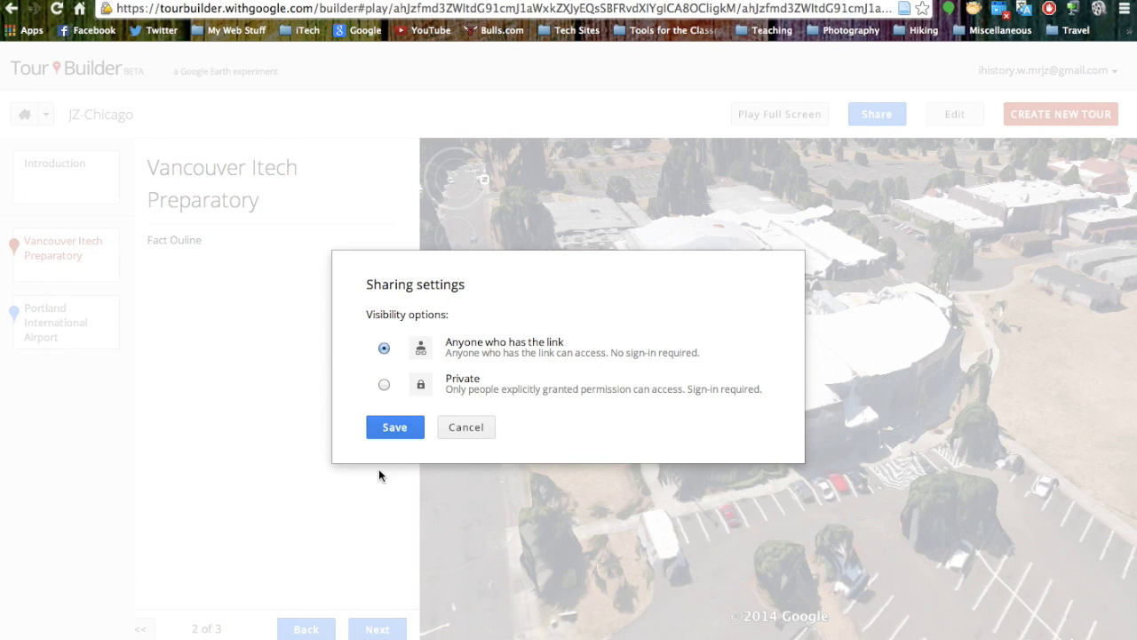
{"action": "left_click", "coordinate": [395, 430]}
{"action": "left_click", "coordinate": [584, 240]}
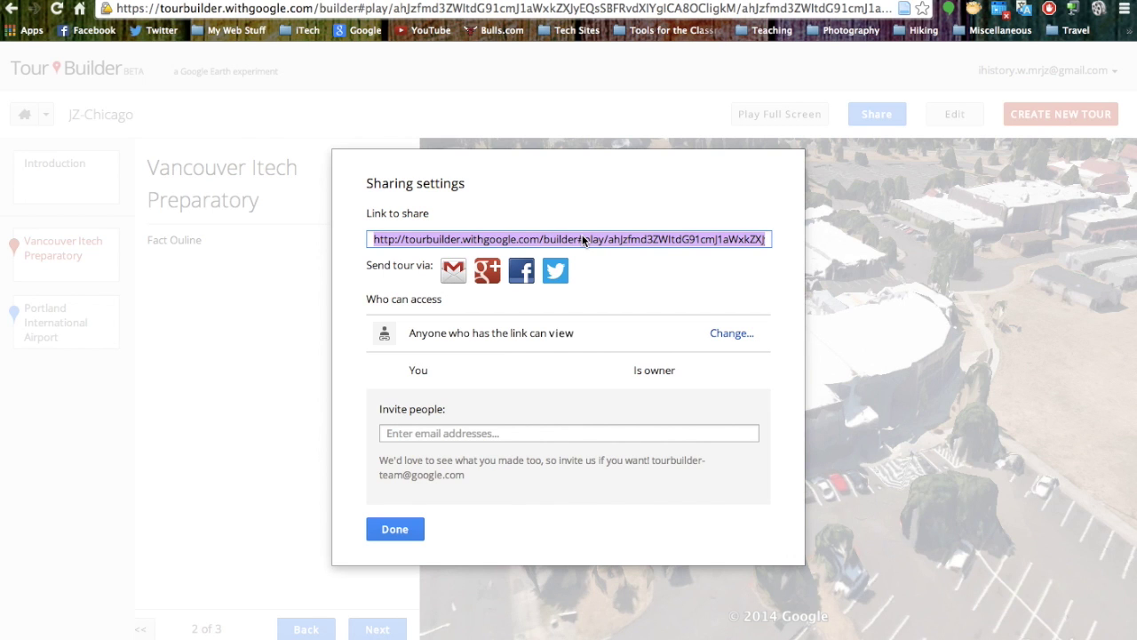
{"action": "left_click", "coordinate": [423, 537]}
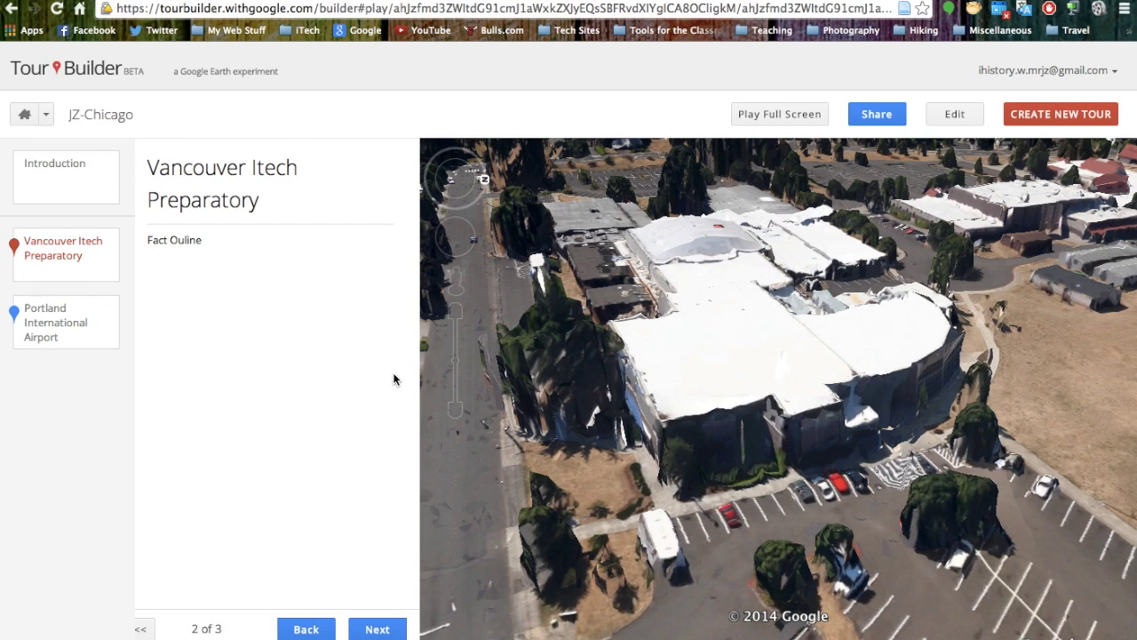